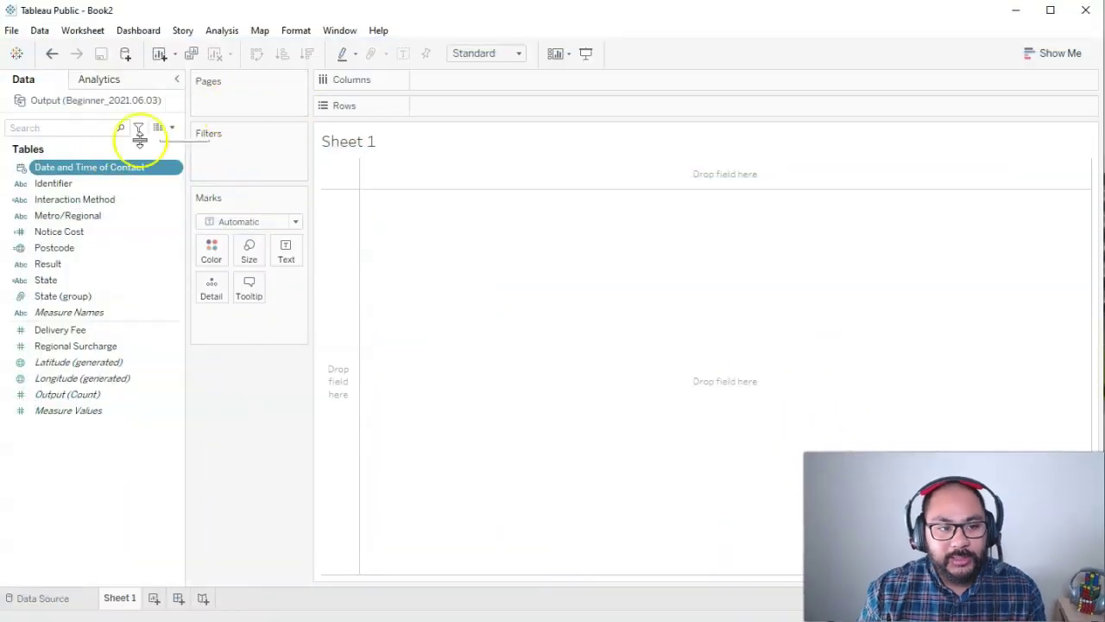
Step: Put SUM(Delivery Fee) on Rows and Date and Time of Contact on Columns
ctrl+click(73, 362)
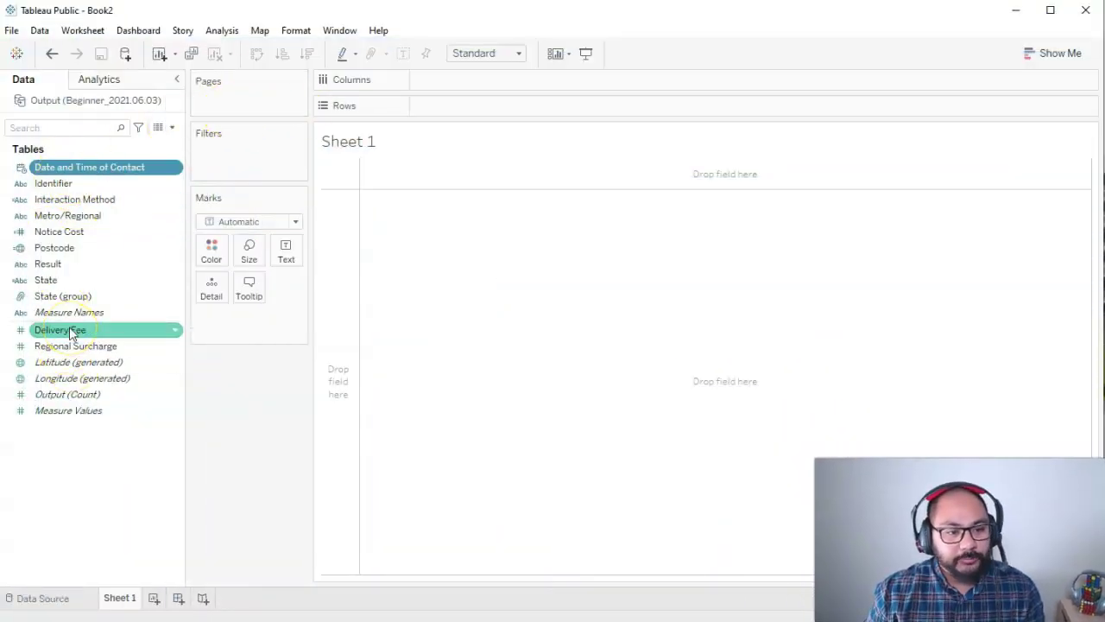
double_click(72, 332)
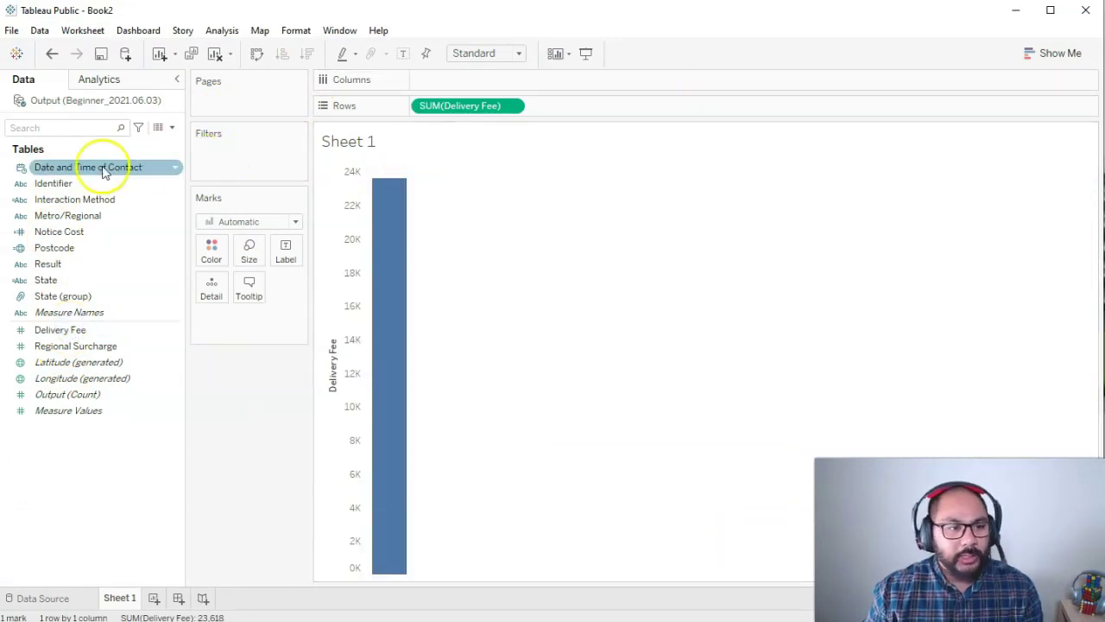
drag(74, 167, 463, 82)
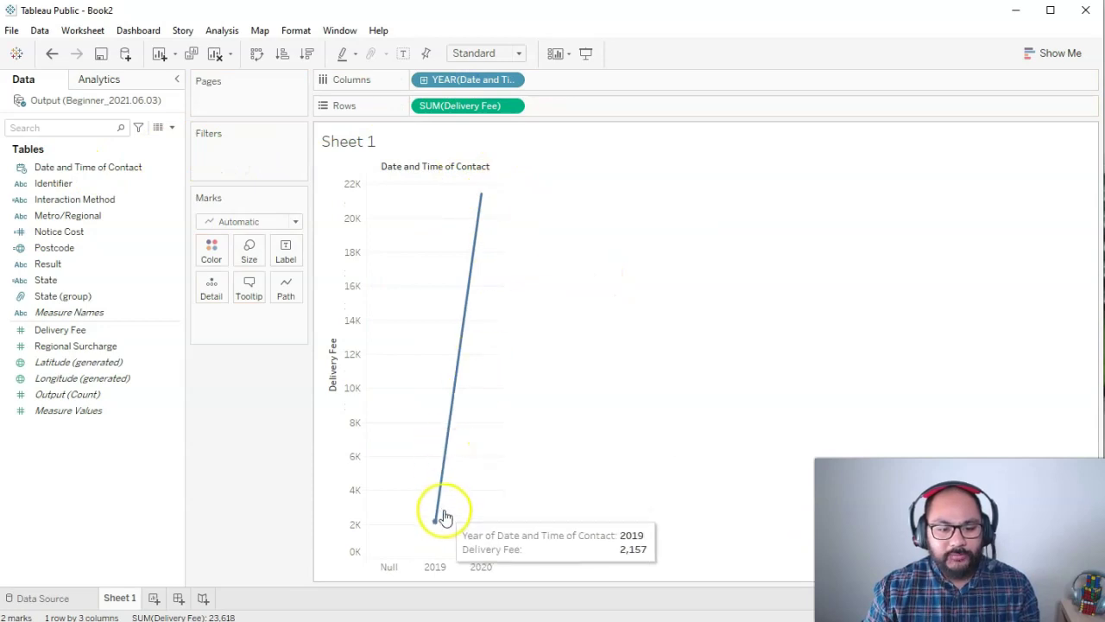
Step: Switch the marks to Bar and drill the date from year down to quarter and month
click(294, 224)
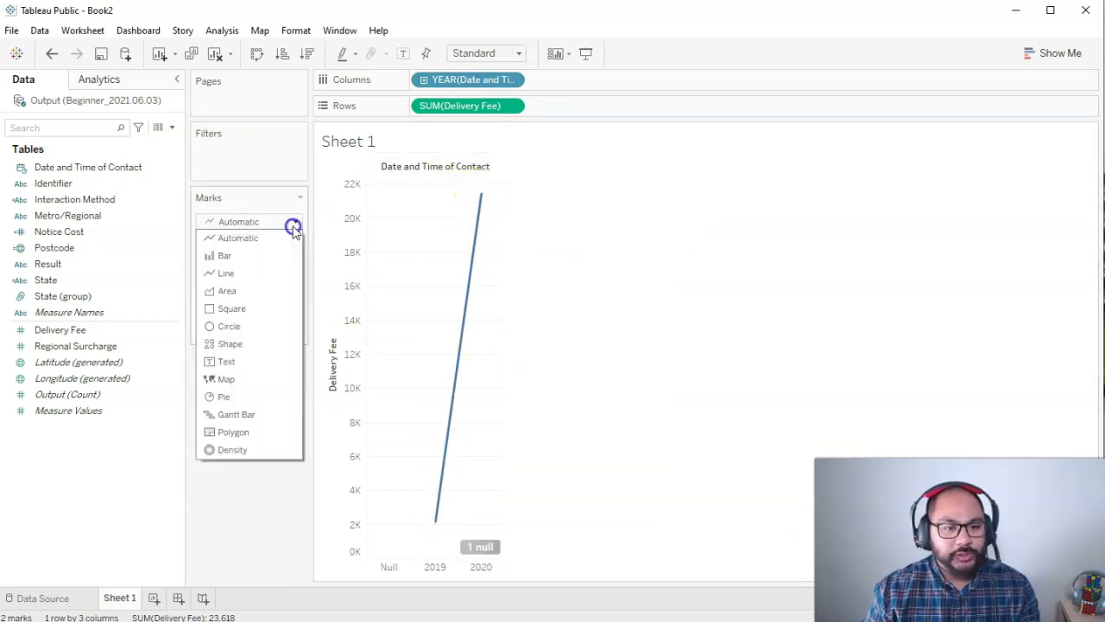
click(267, 257)
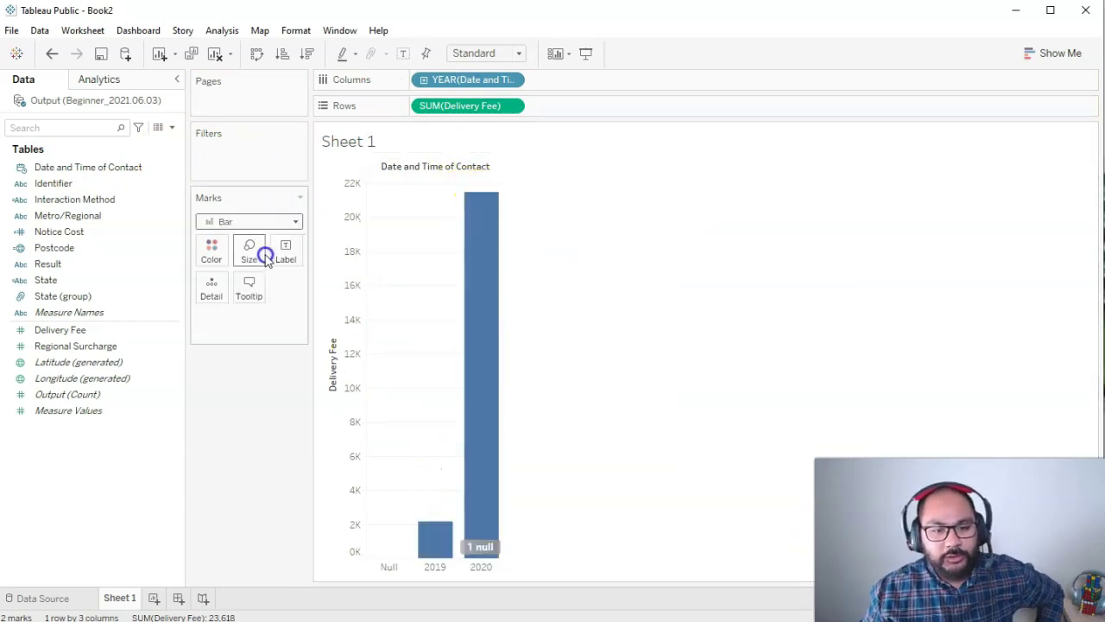
click(423, 80)
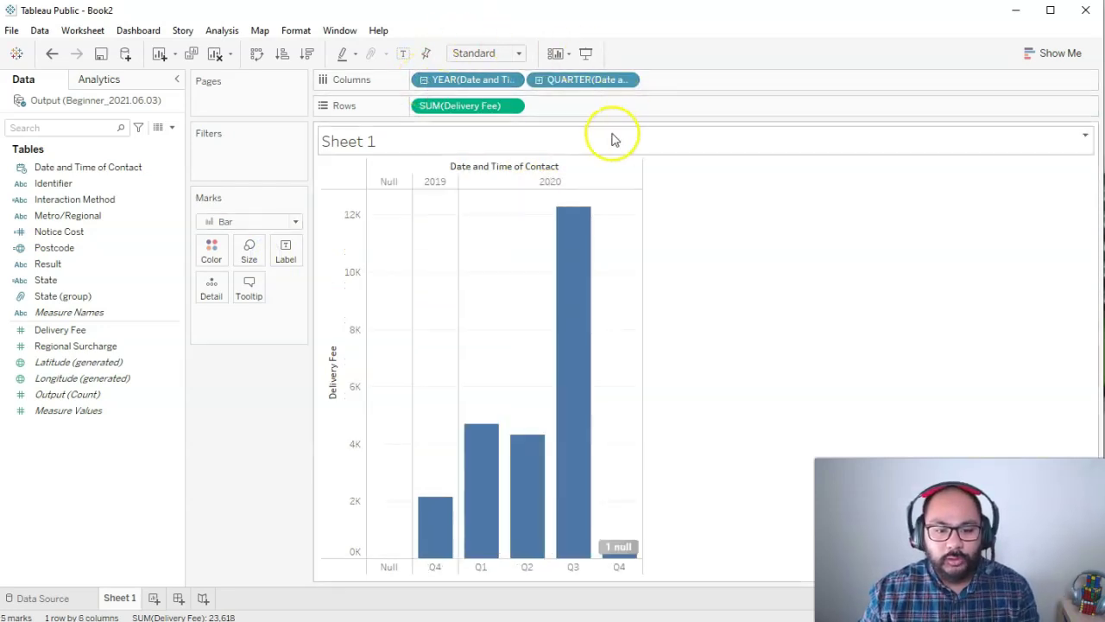
click(539, 79)
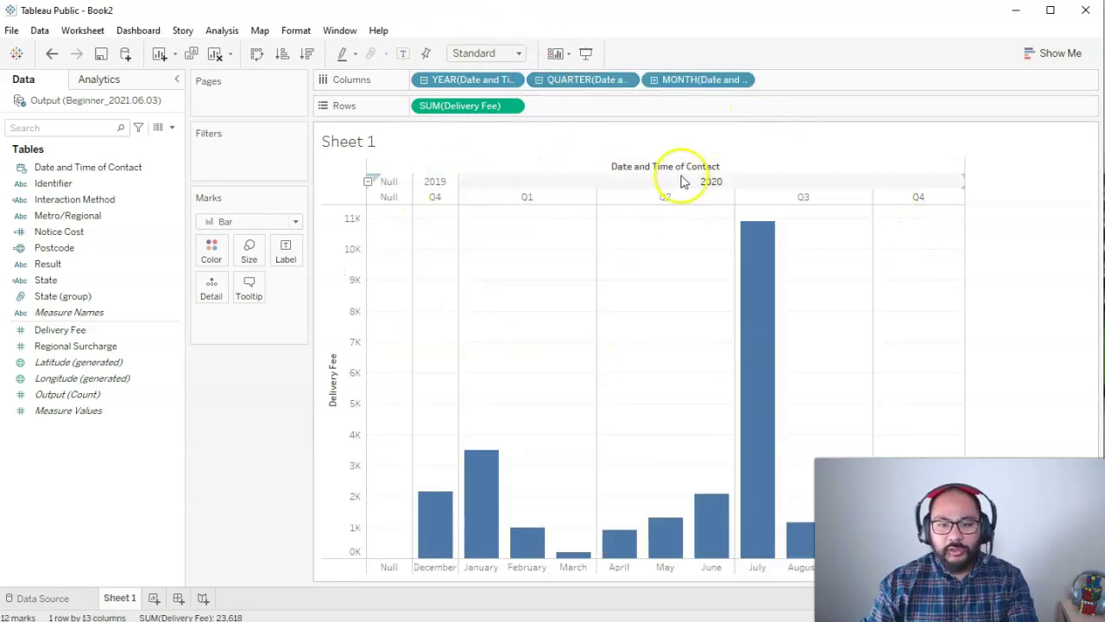
click(387, 183)
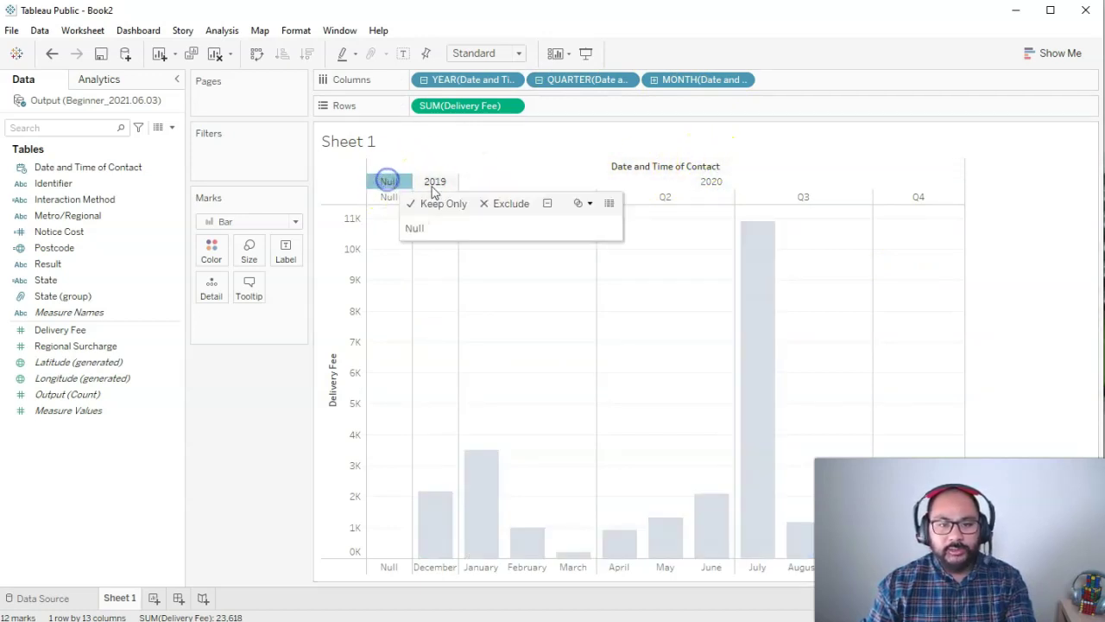
click(518, 205)
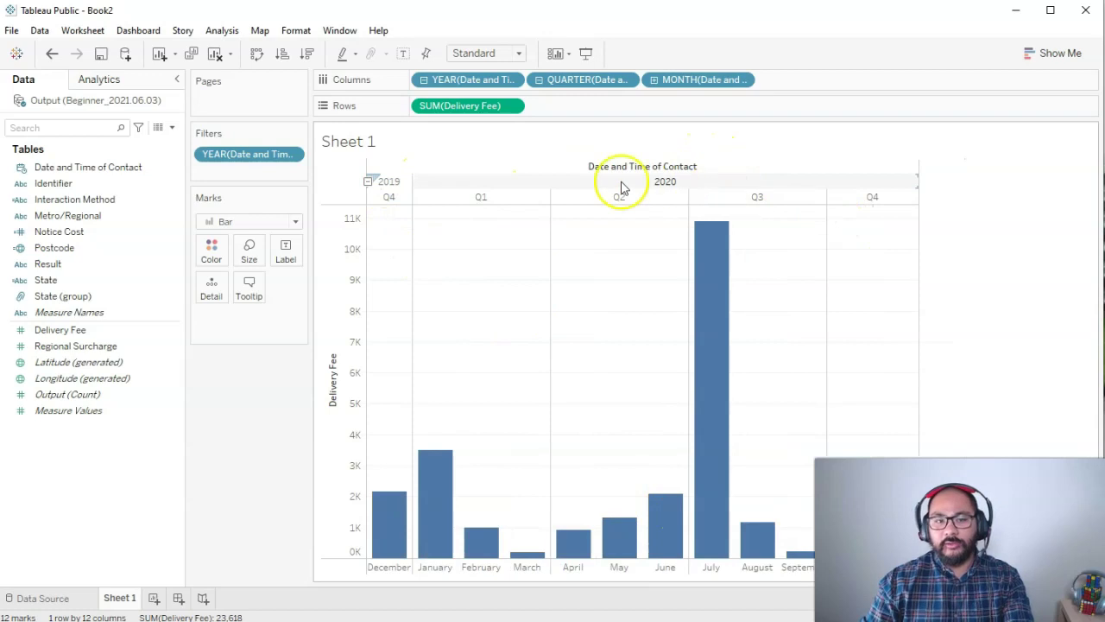
drag(220, 155, 218, 527)
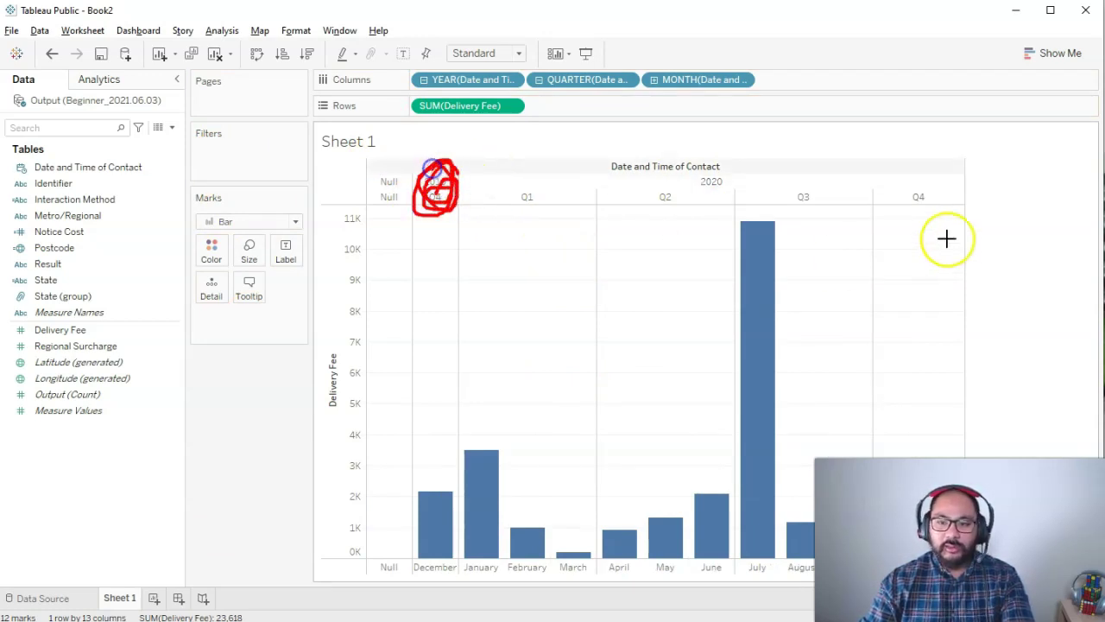
drag(939, 187, 916, 179)
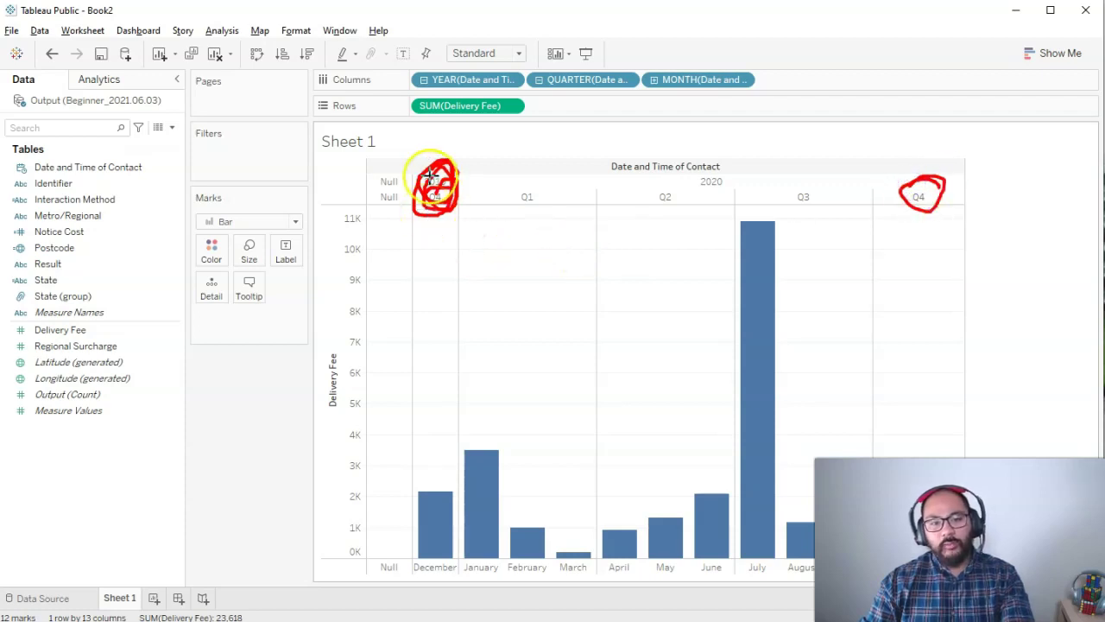
key(Escape)
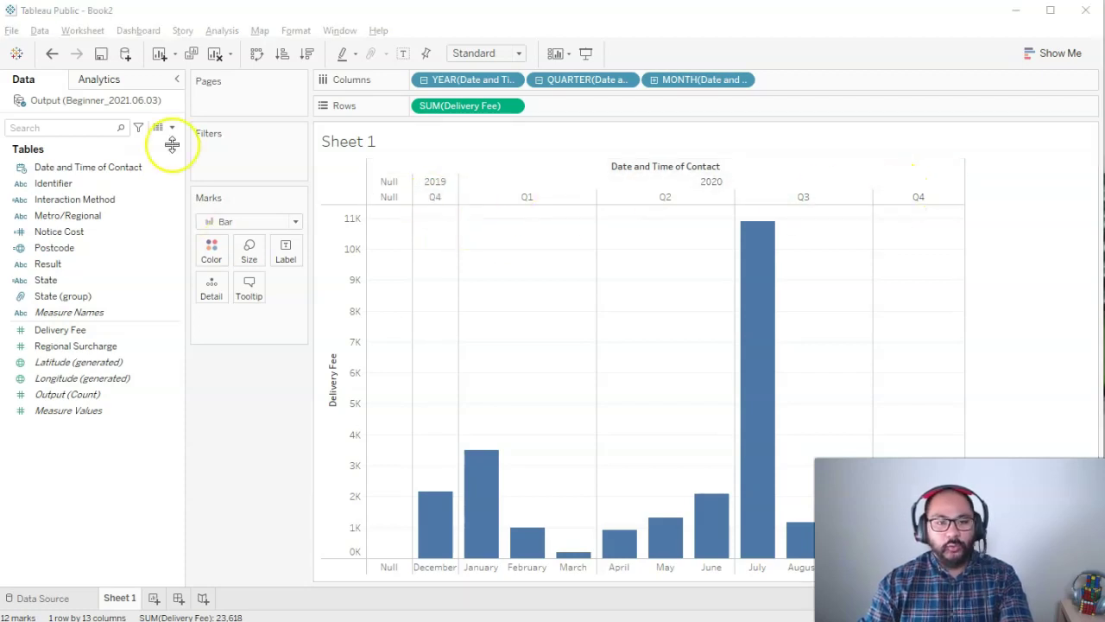
Step: Drop Date and Time of Contact onto the Filters shelf to start a date filter
click(37, 169)
drag(33, 178, 207, 163)
drag(573, 127, 173, 98)
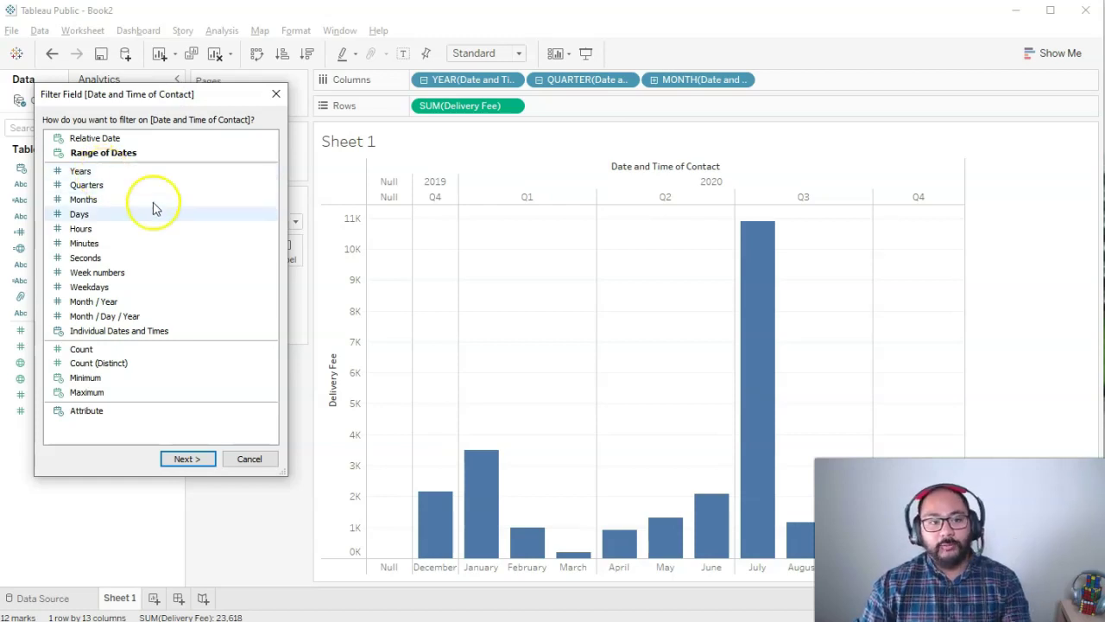
Step: Compare the Years, Months and Days filter options, then choose Quarters
click(87, 171)
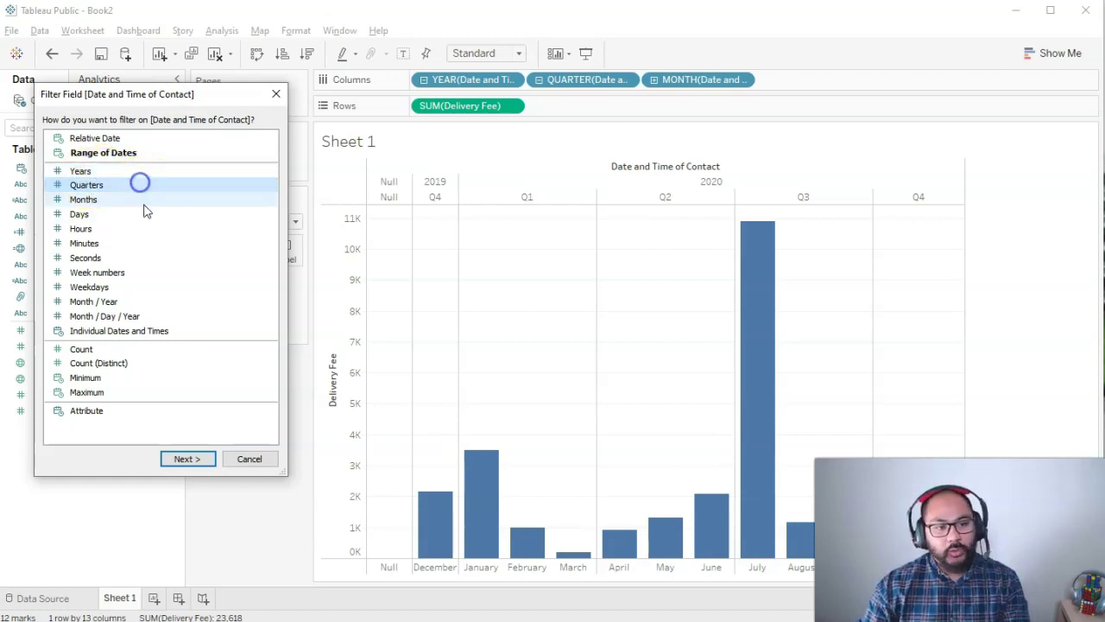
click(138, 200)
click(110, 212)
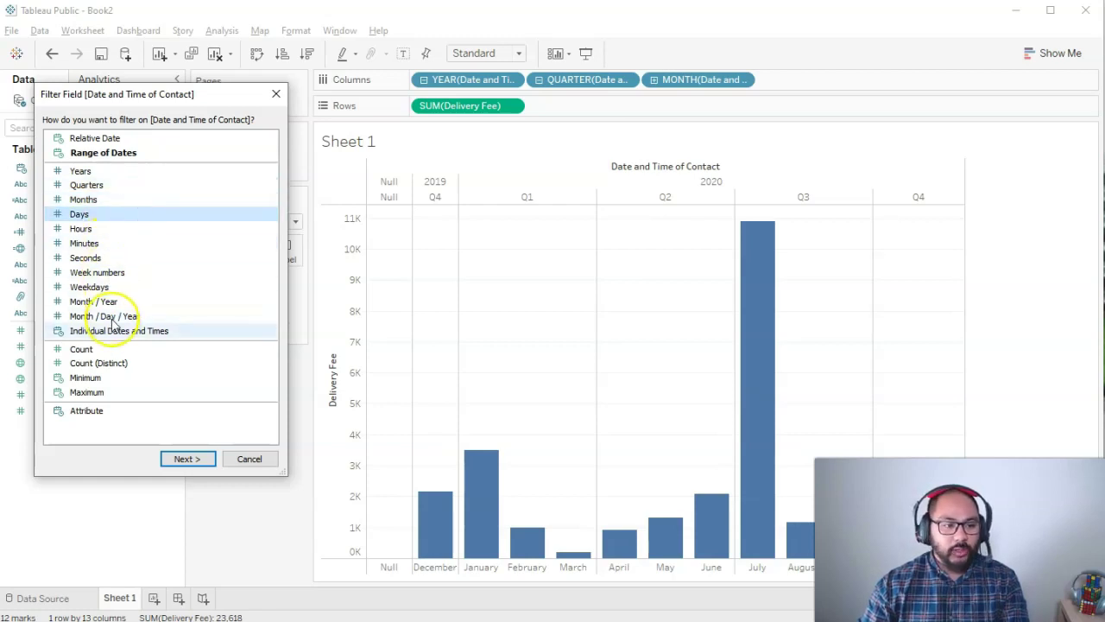
click(91, 171)
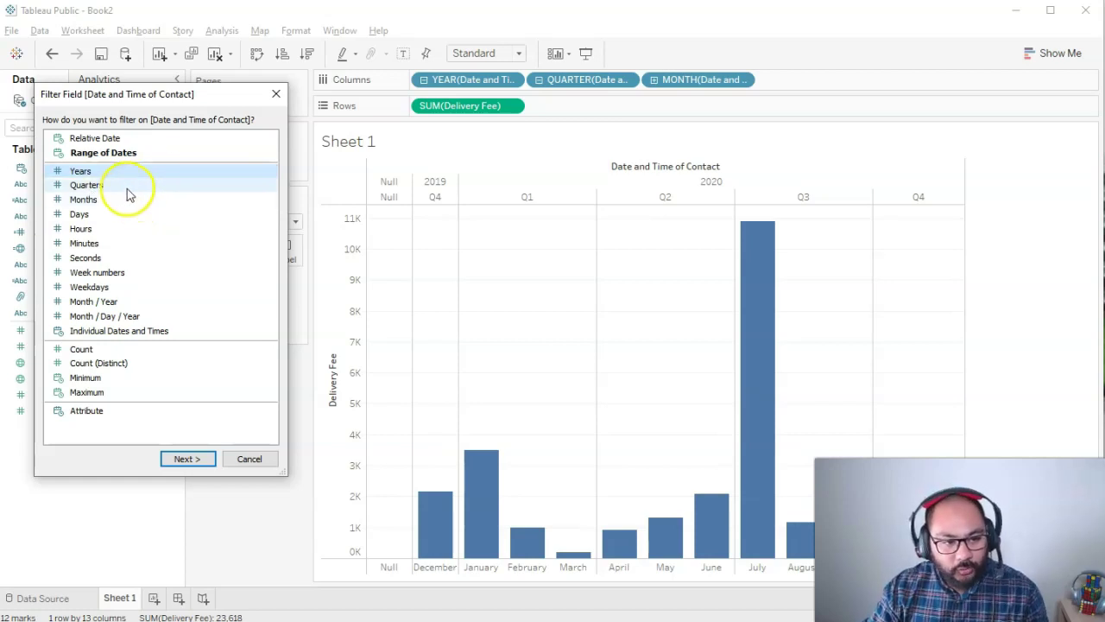
click(125, 186)
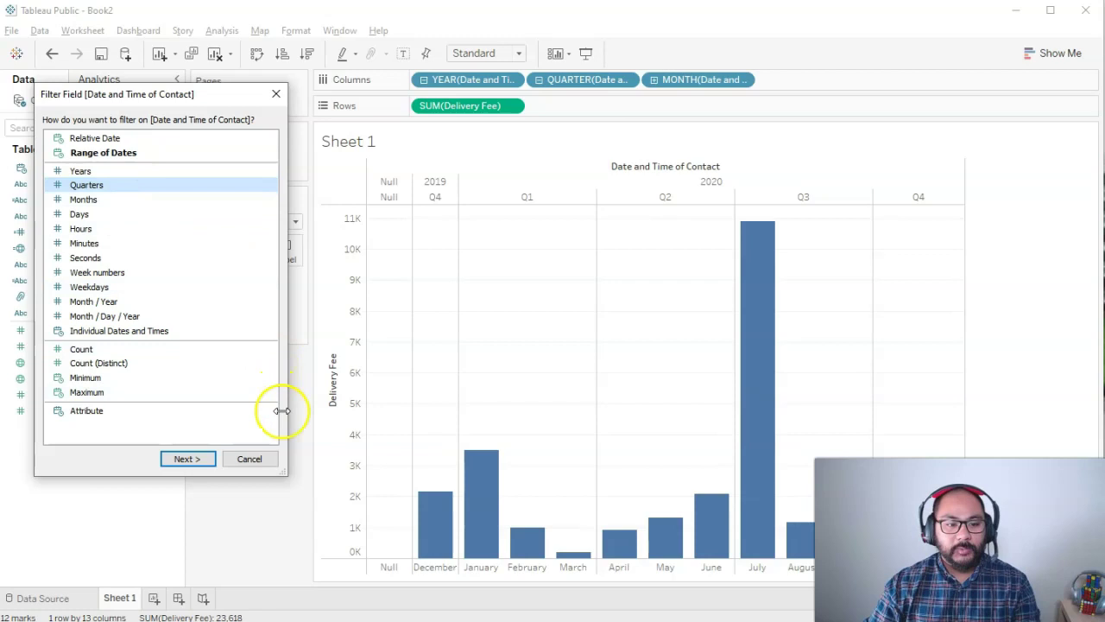
Step: Uncheck Q4 in the quarter list and apply, keeping Null and Q1–Q3, then close the dialog
click(179, 464)
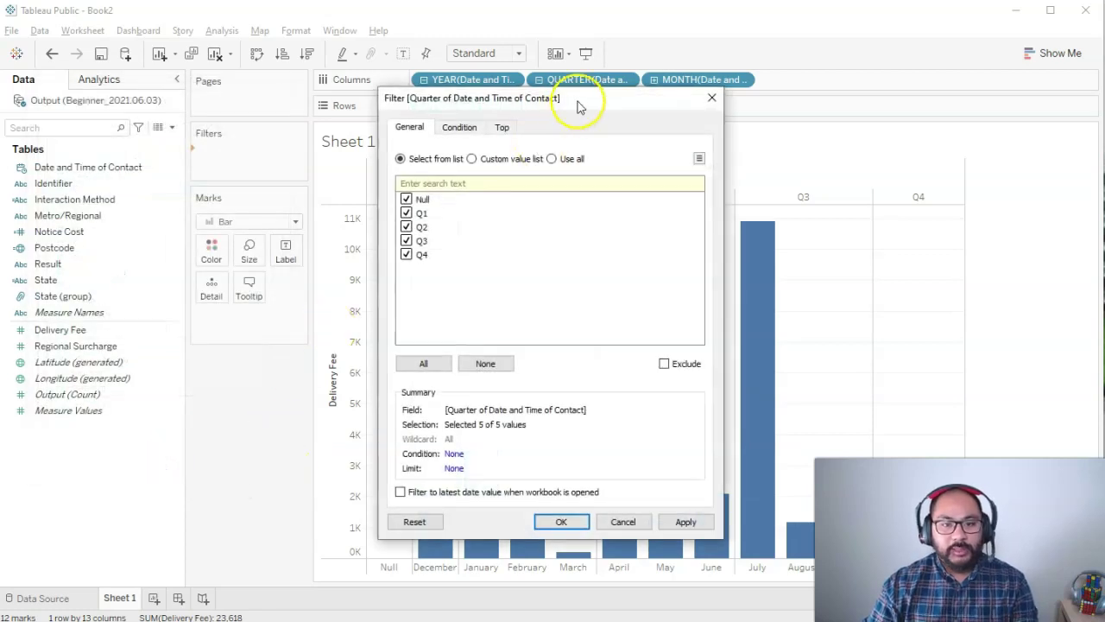
drag(578, 101, 209, 66)
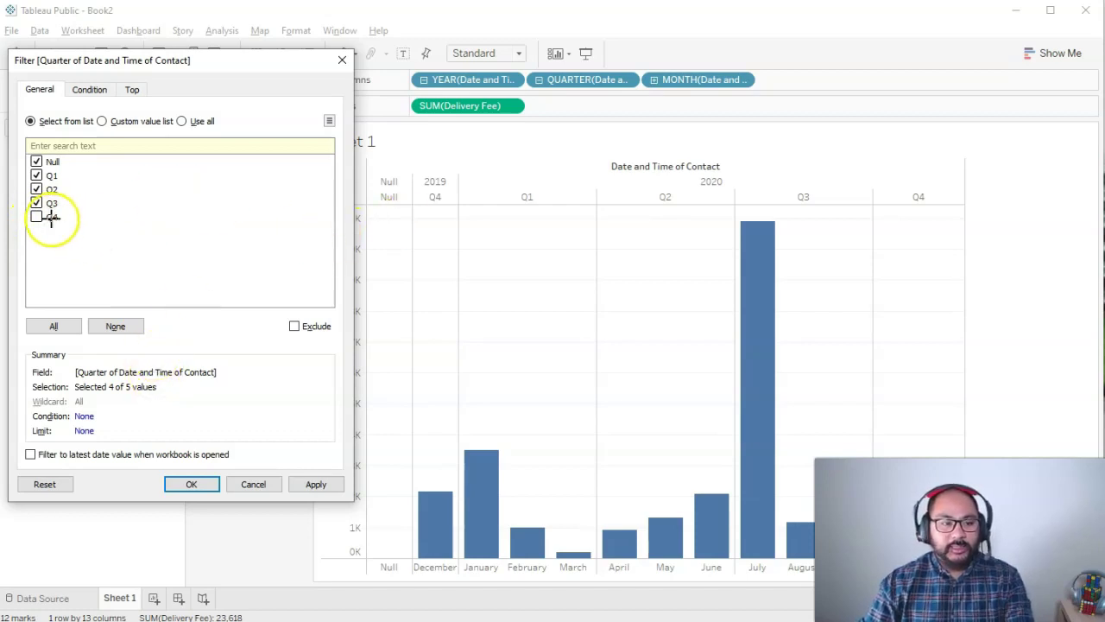
drag(452, 178, 429, 166)
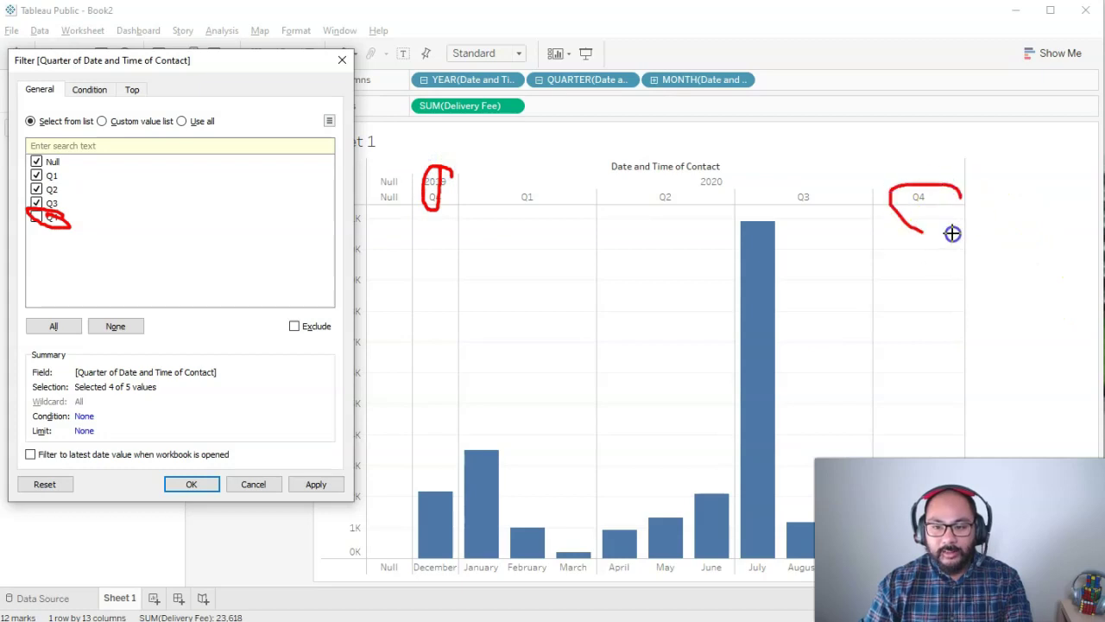
key(Escape)
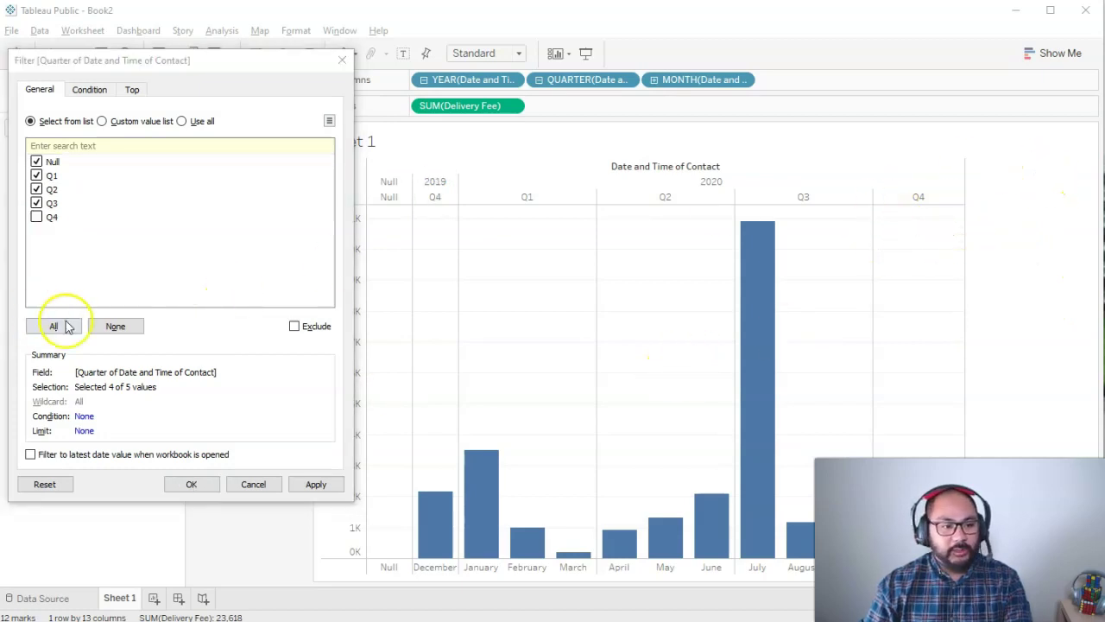
click(304, 484)
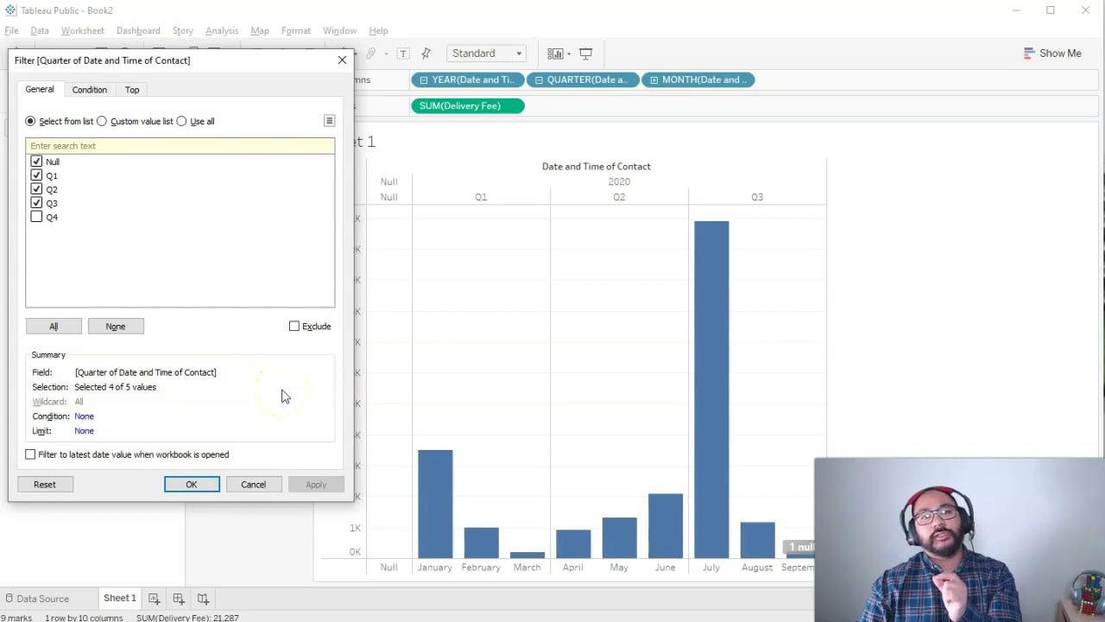
click(249, 484)
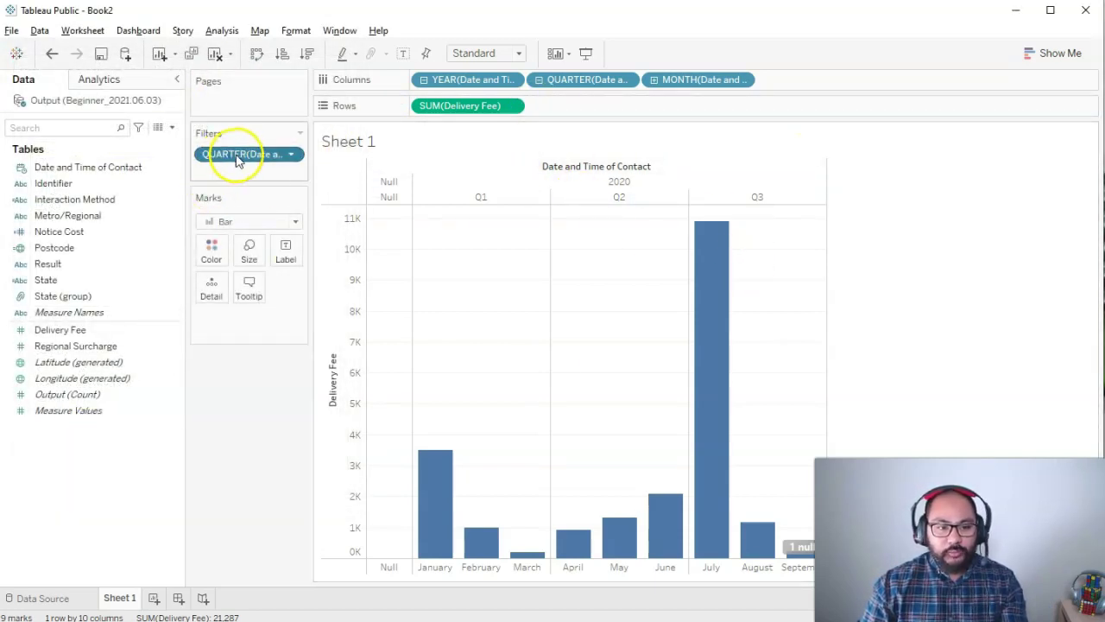
Step: Drag the QUARTER pill off the Filters shelf, bringing back Q4 2019 and all of 2020
drag(243, 155, 237, 373)
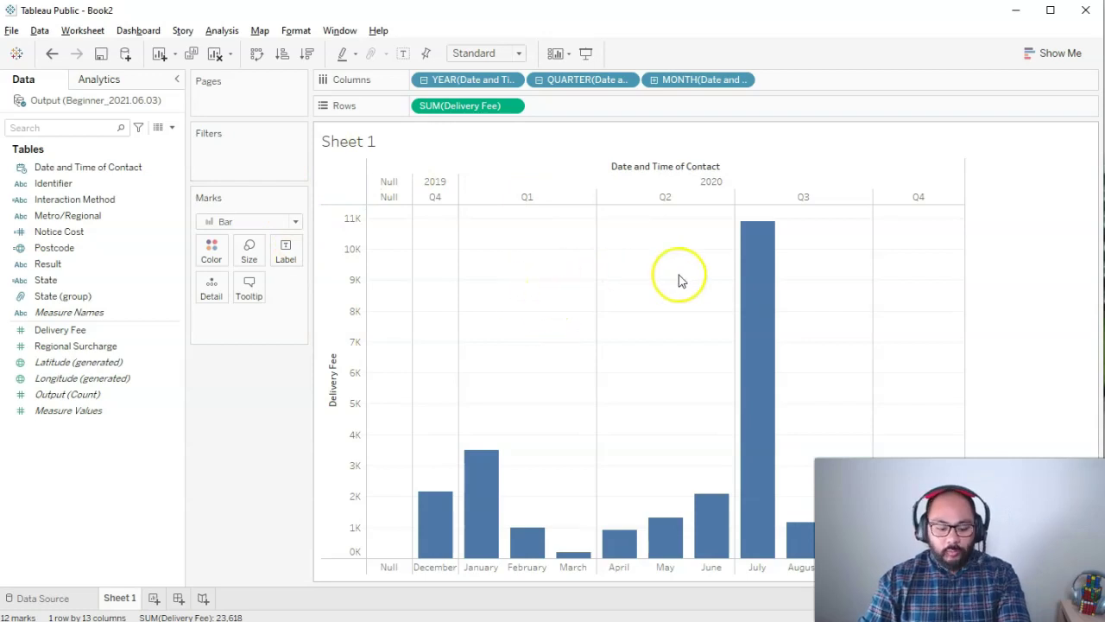
key(ctrl+2)
mouse_move(451, 136)
mouse_down()
mouse_move(461, 321)
mouse_move(462, 254)
mouse_move(753, 234)
mouse_move(708, 278)
mouse_up()
key(Escape)
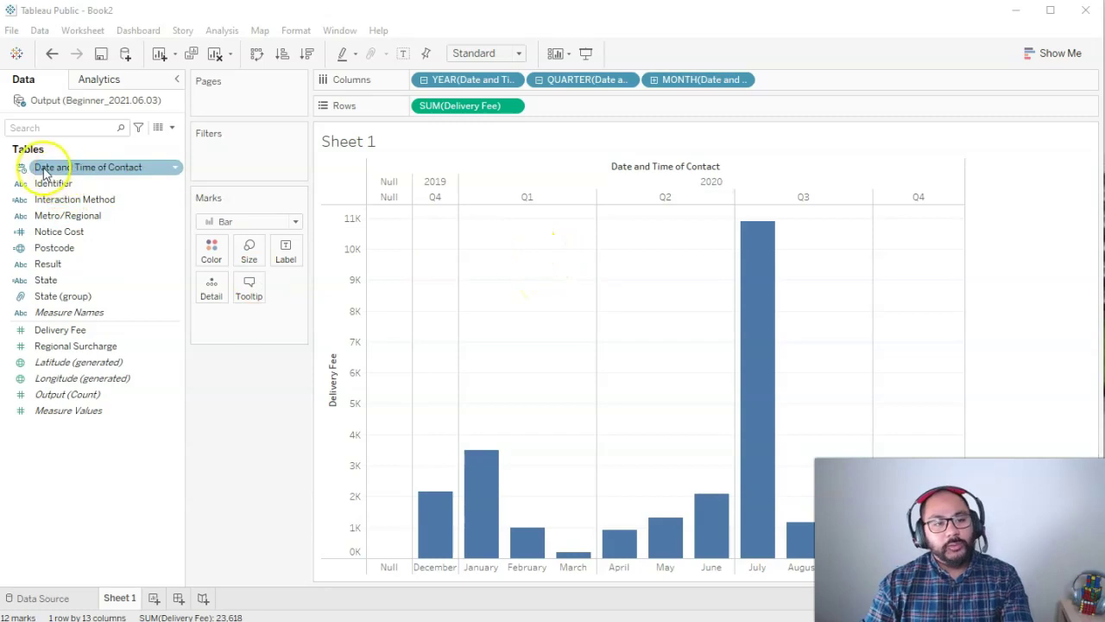
Step: Filter Date and Time of Contact by Range of dates, initially 3/12/2019 to 6/11/2020
drag(46, 173, 222, 153)
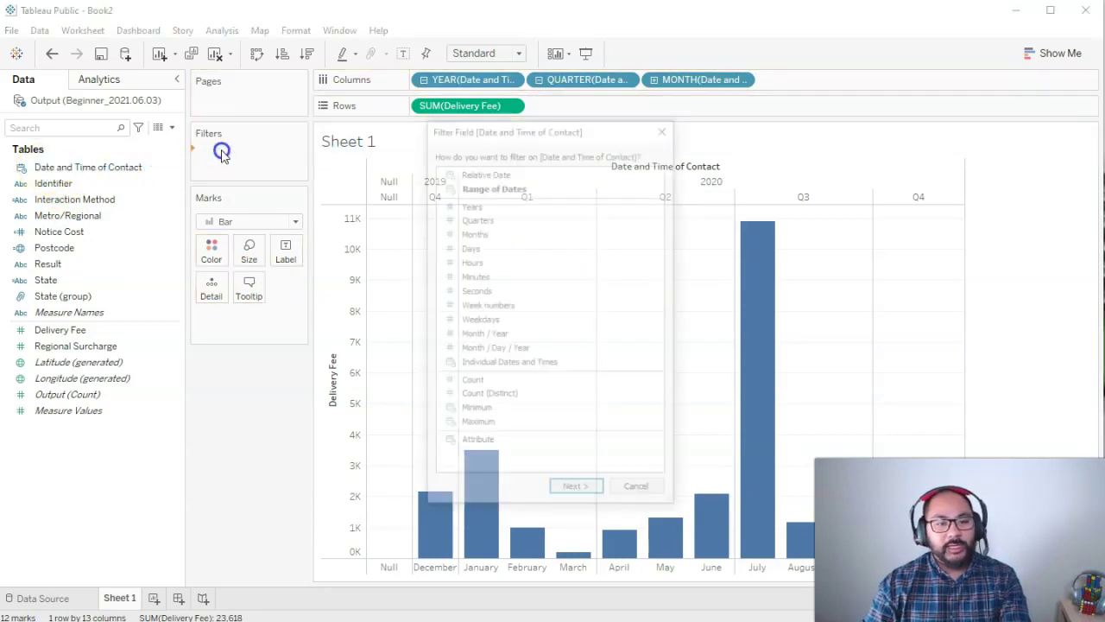
click(477, 205)
drag(486, 222, 498, 192)
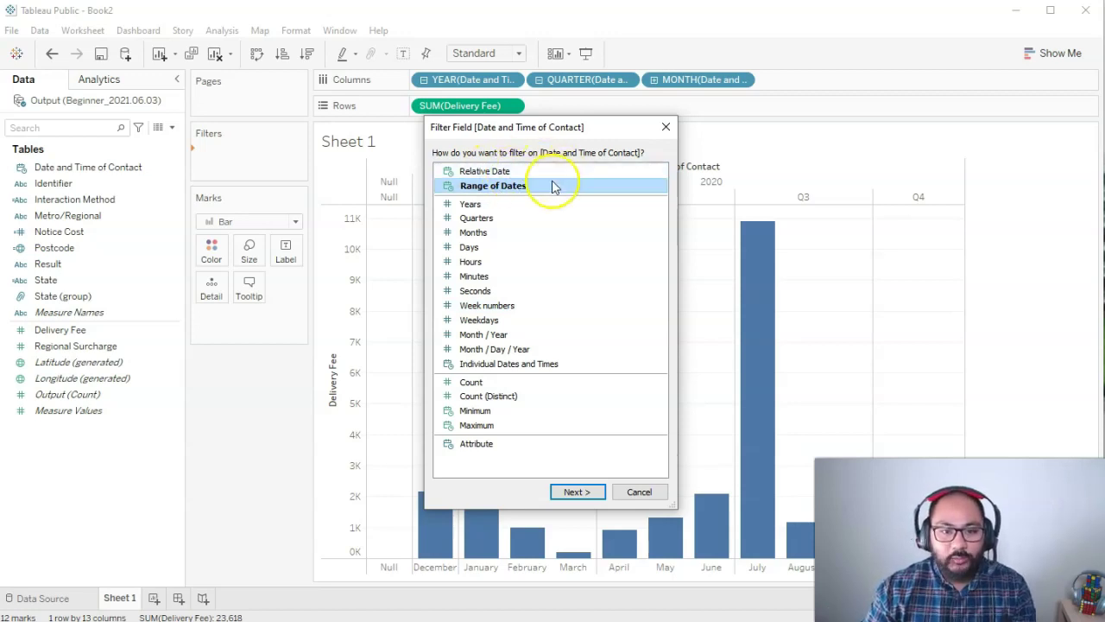
click(585, 499)
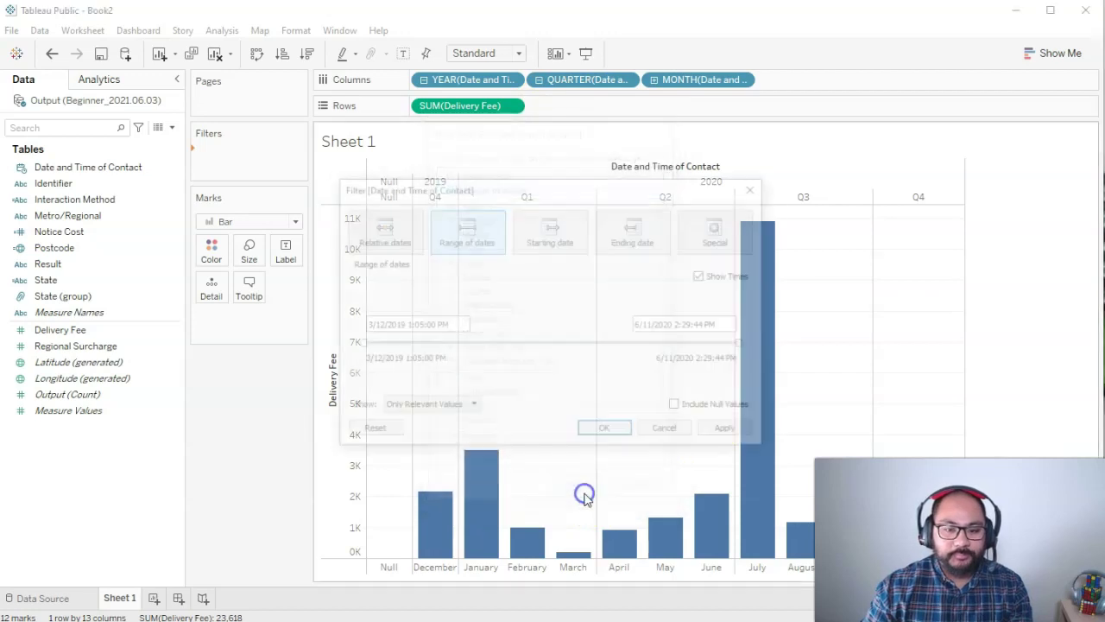
drag(587, 187, 276, 267)
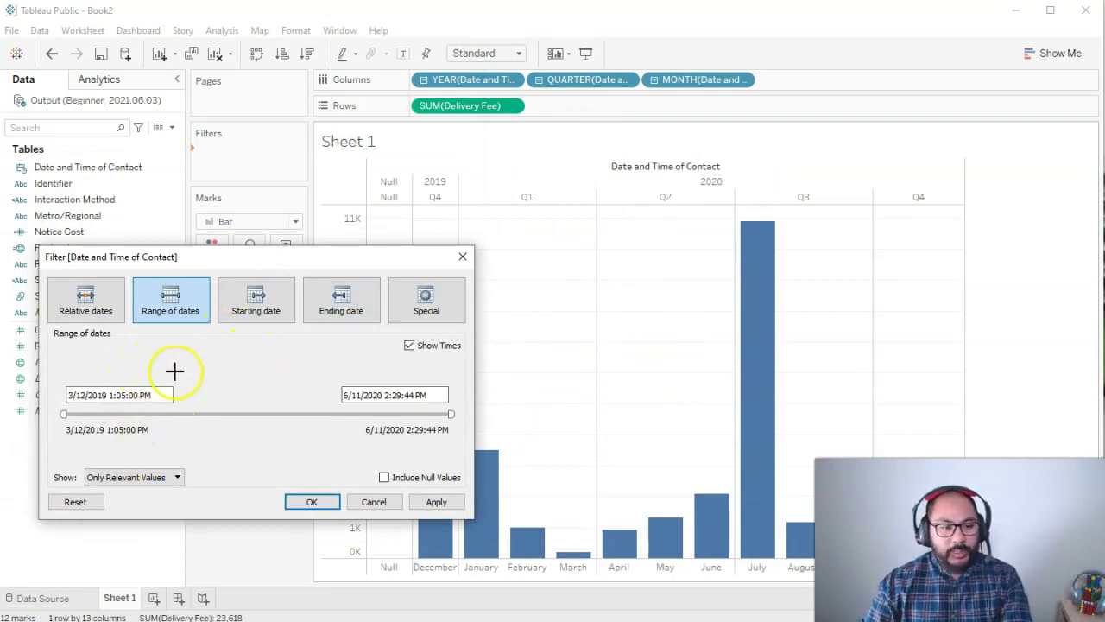
Step: Set the range's start date to 1/1/2020 using the calendar picker
mouse_move(177, 377)
mouse_down()
mouse_move(136, 365)
mouse_move(60, 369)
mouse_move(37, 411)
mouse_move(173, 411)
mouse_up()
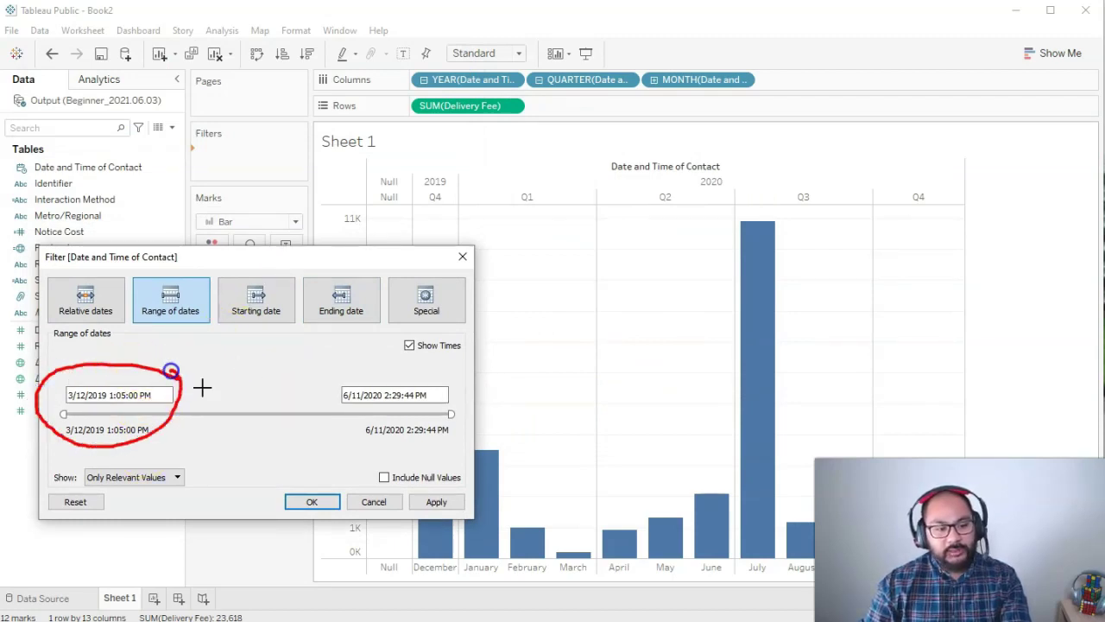
mouse_move(447, 366)
mouse_down()
mouse_move(486, 431)
mouse_move(476, 377)
mouse_move(444, 379)
mouse_up()
key(Escape)
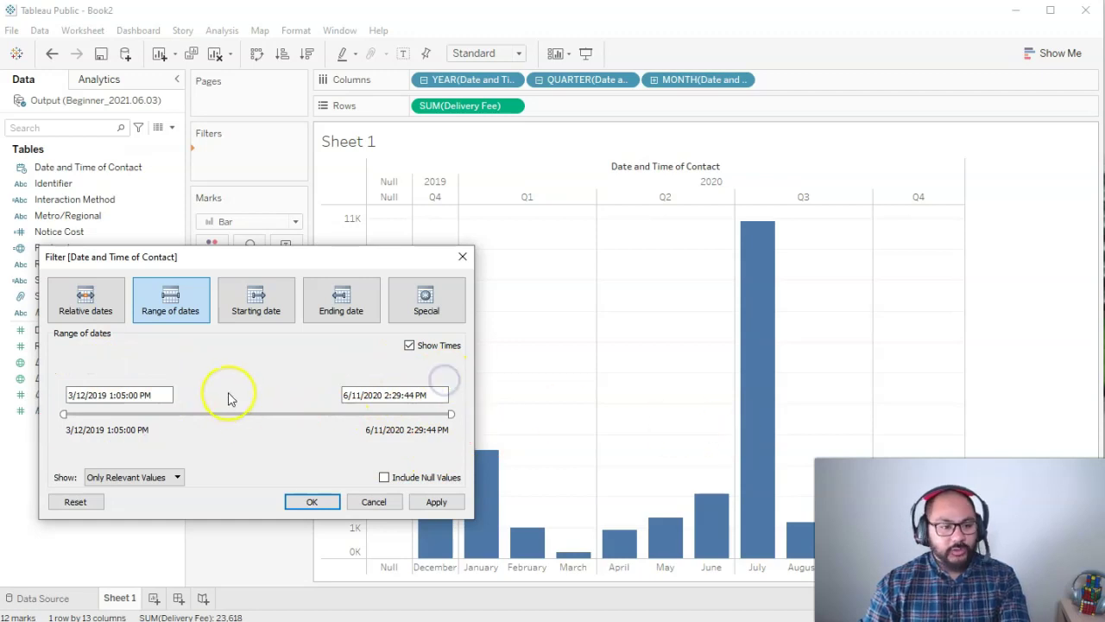
drag(63, 414, 73, 413)
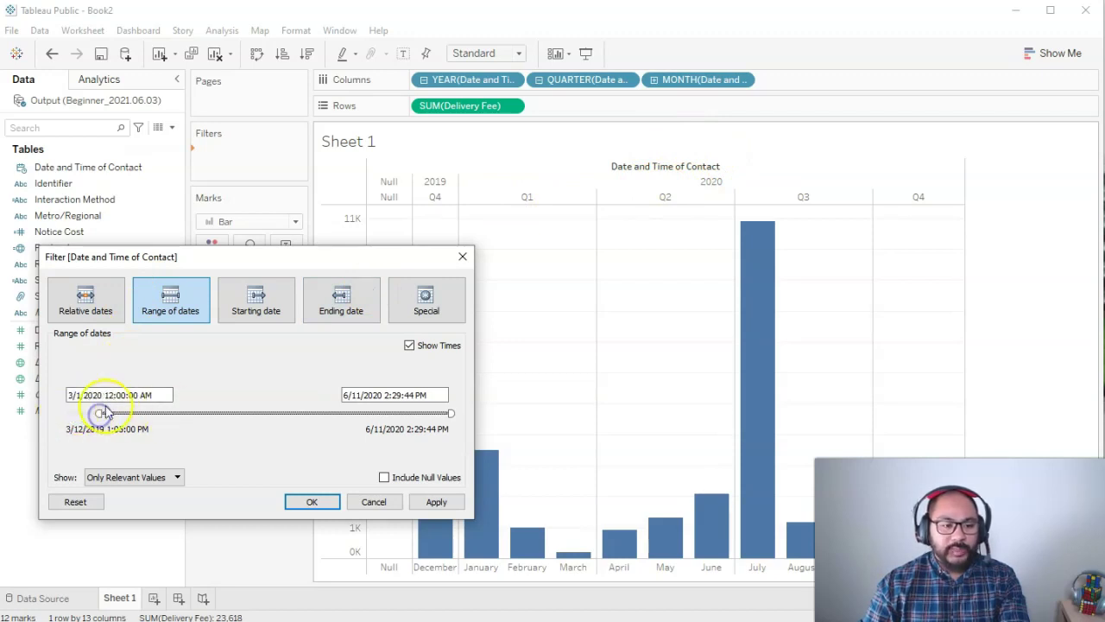
click(87, 396)
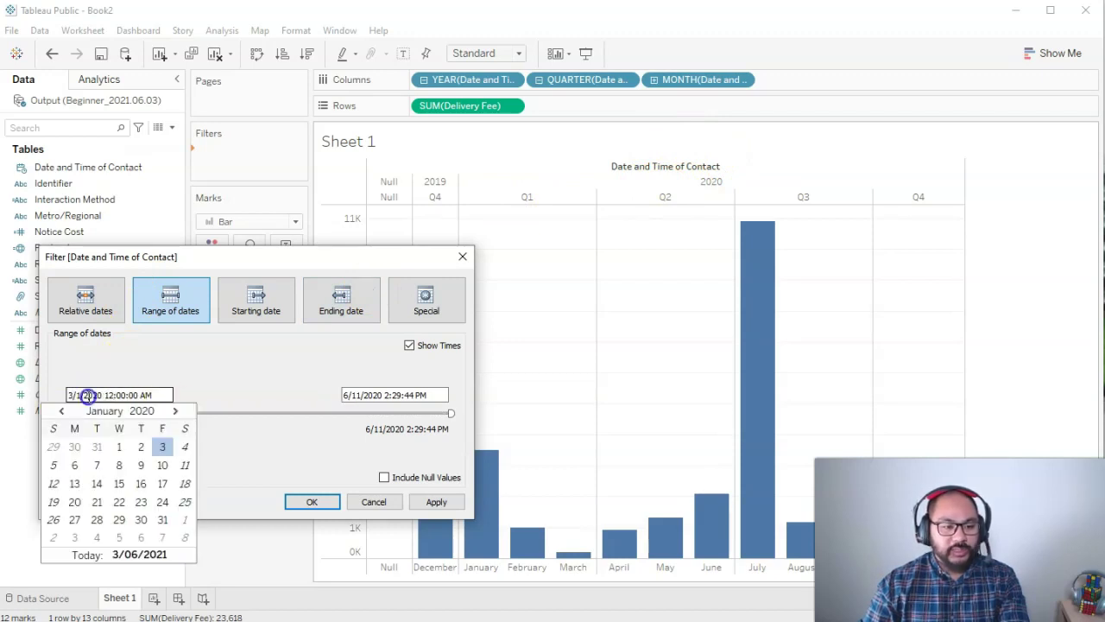
click(118, 446)
click(105, 394)
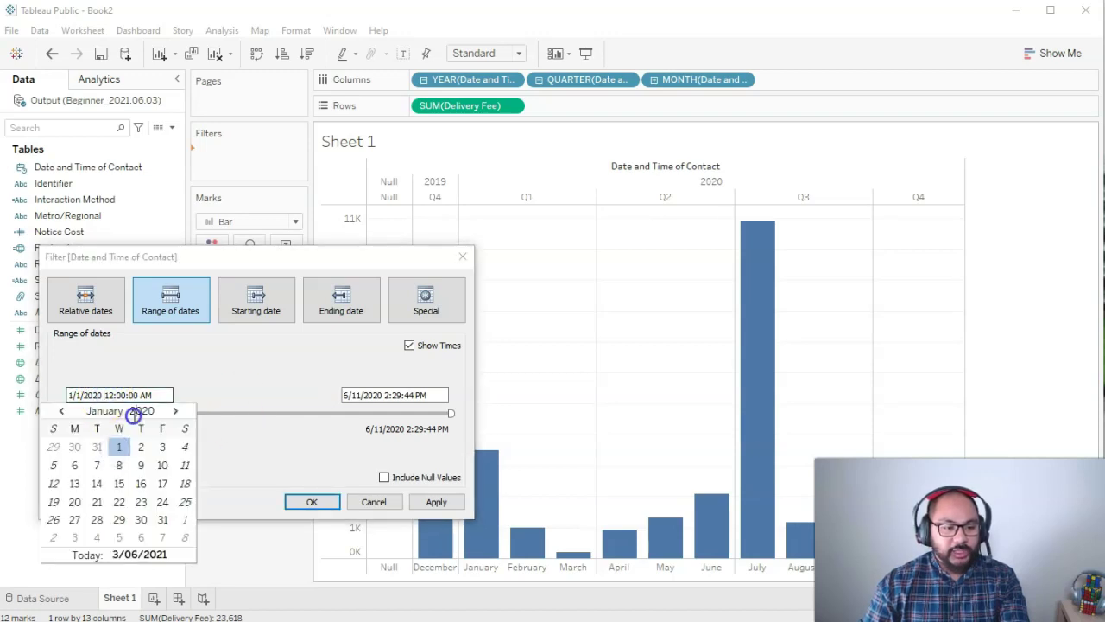
click(142, 411)
text(2021)
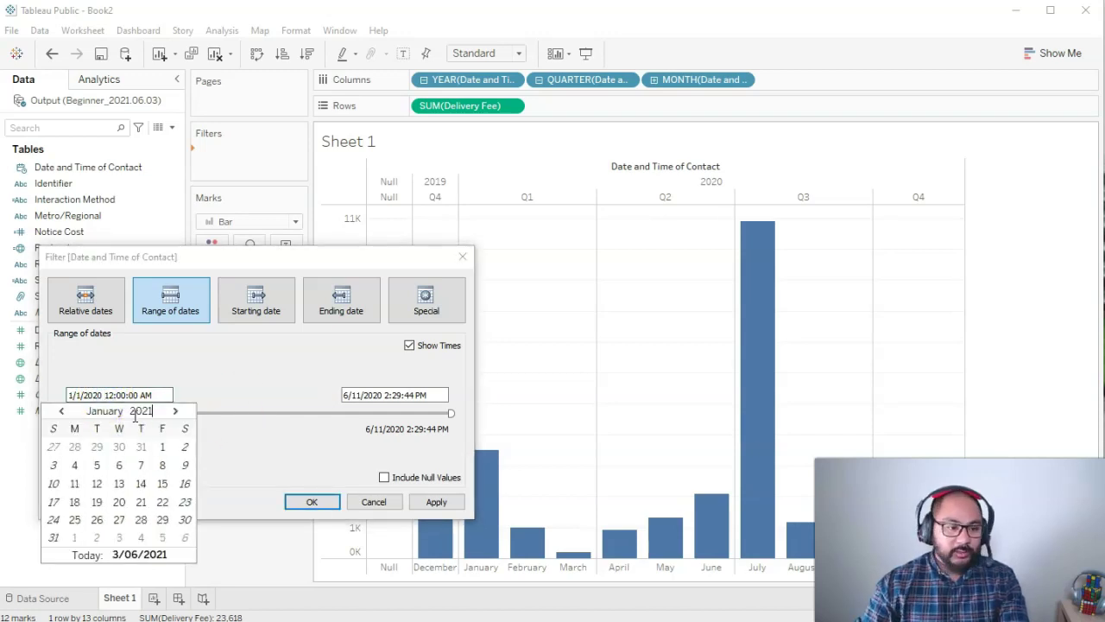
click(102, 411)
click(121, 480)
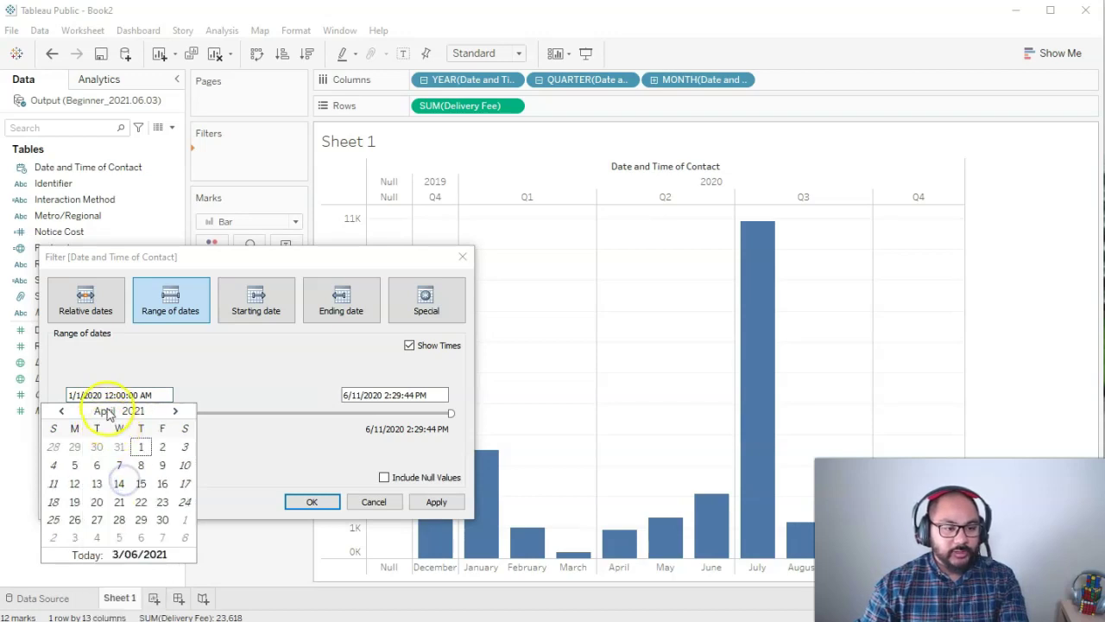
click(105, 411)
click(119, 429)
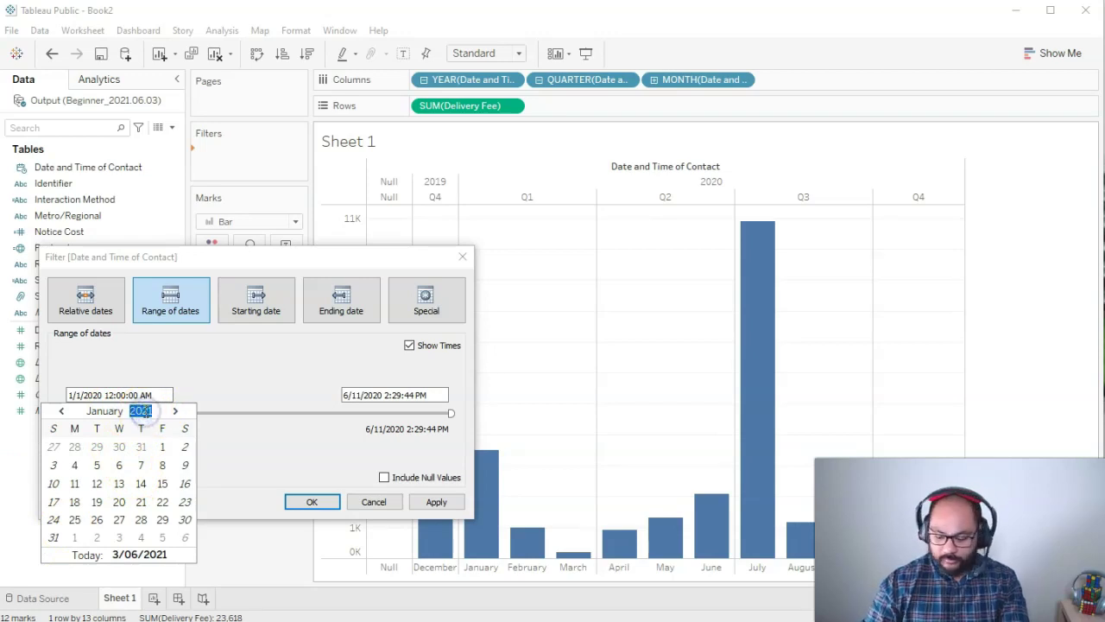
text(2020)
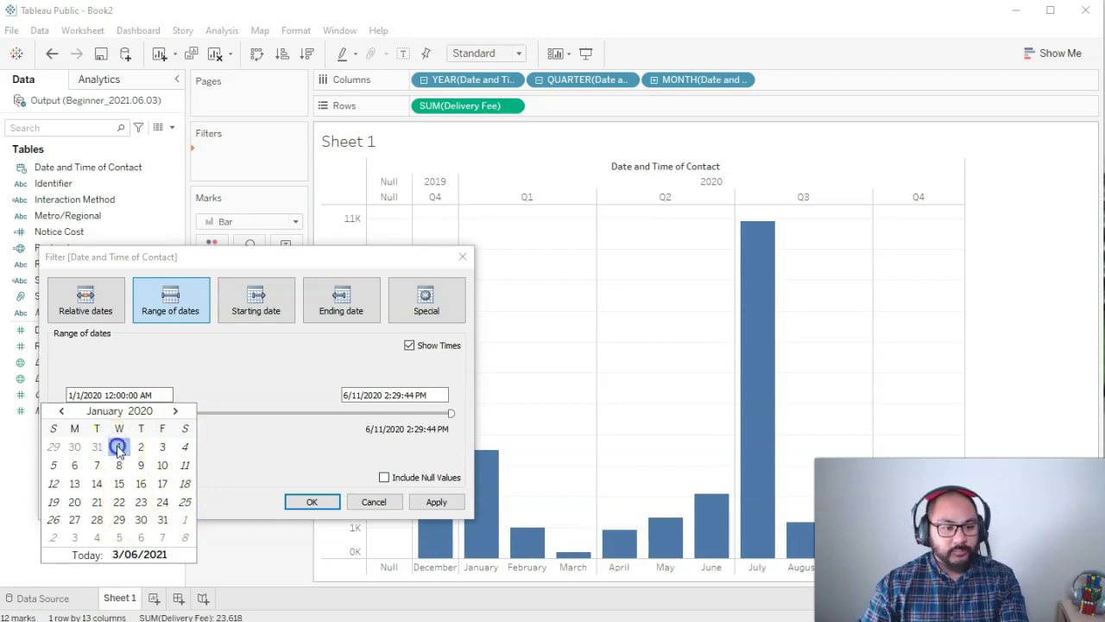
click(244, 455)
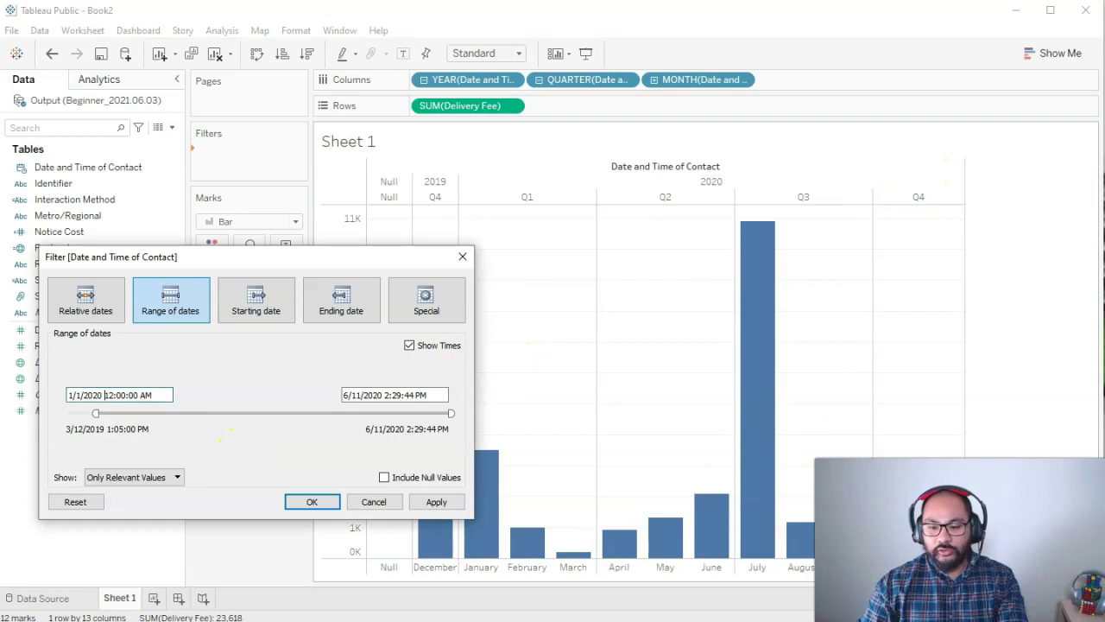
Step: Set the end date to 31 October 2020 and apply the range filter
click(395, 395)
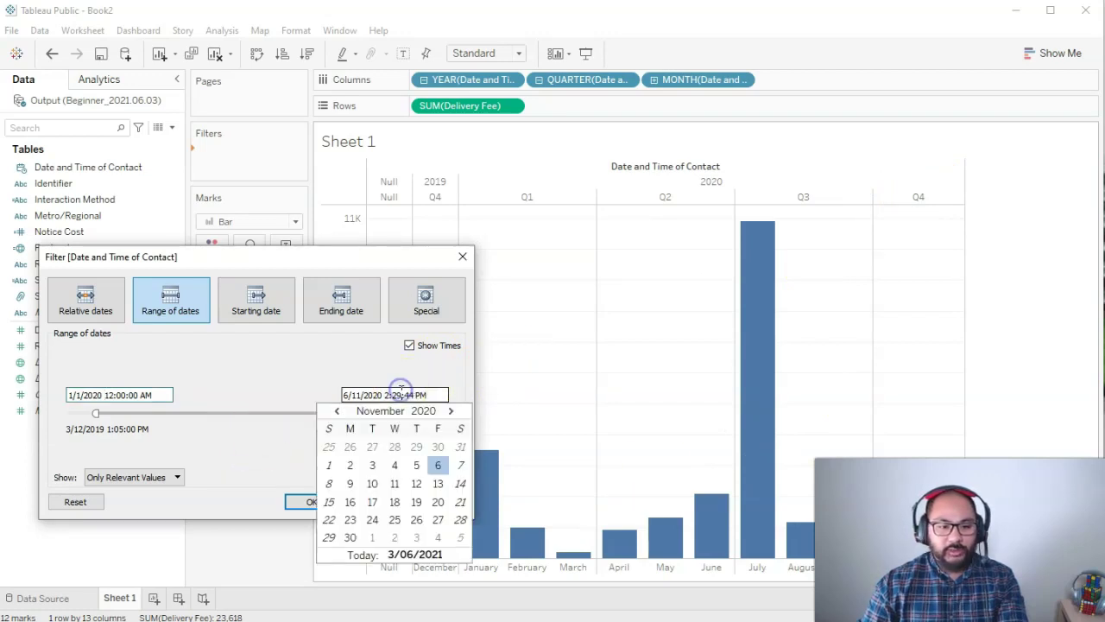
click(335, 412)
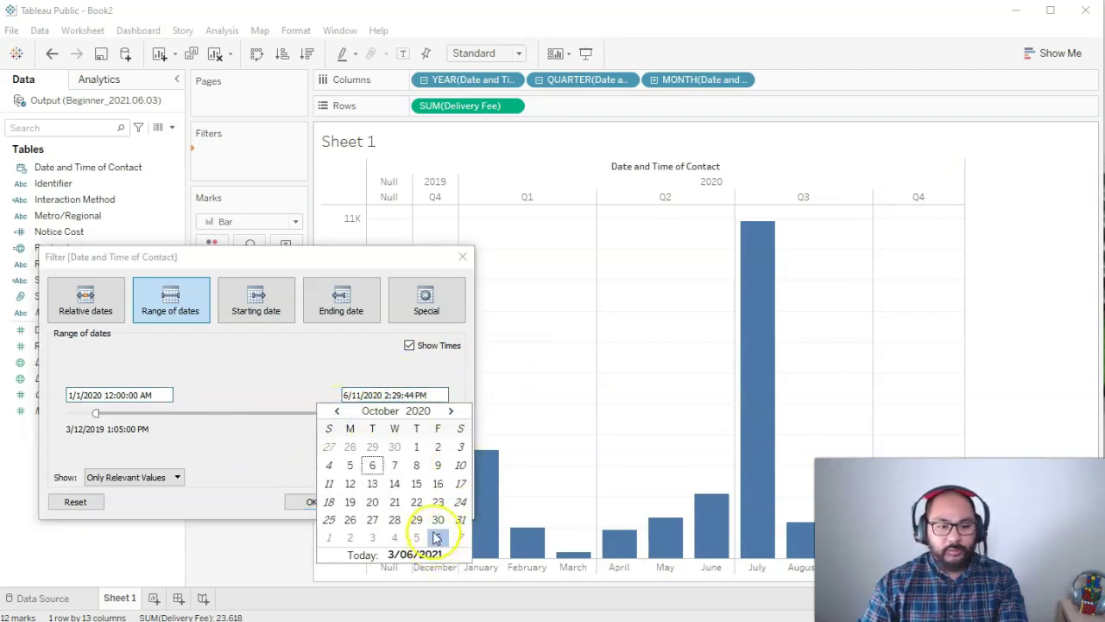
click(461, 521)
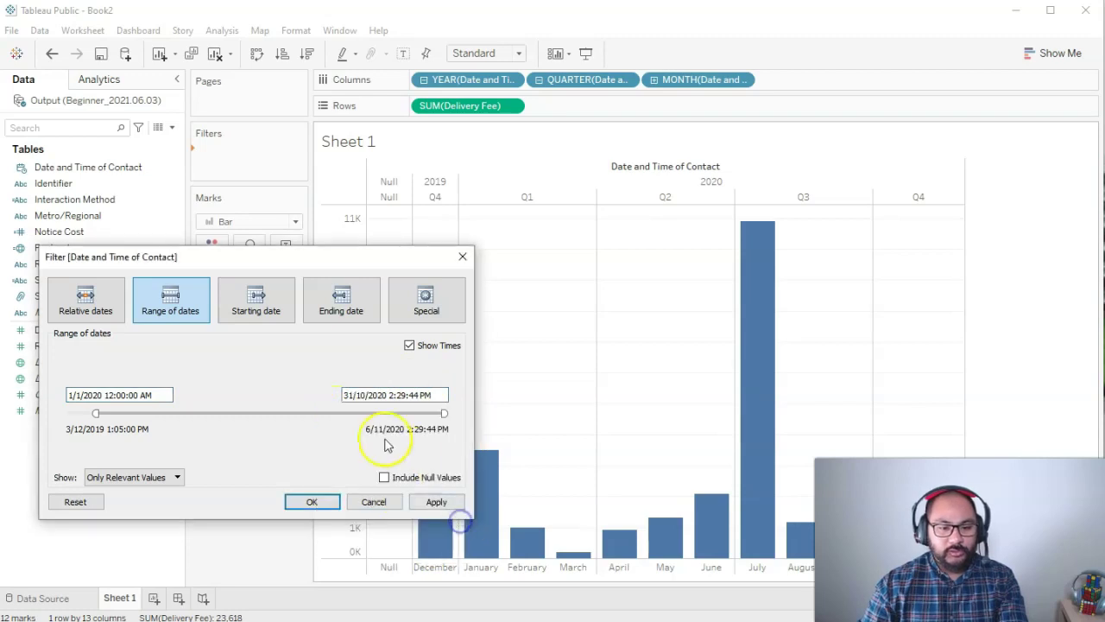
click(437, 503)
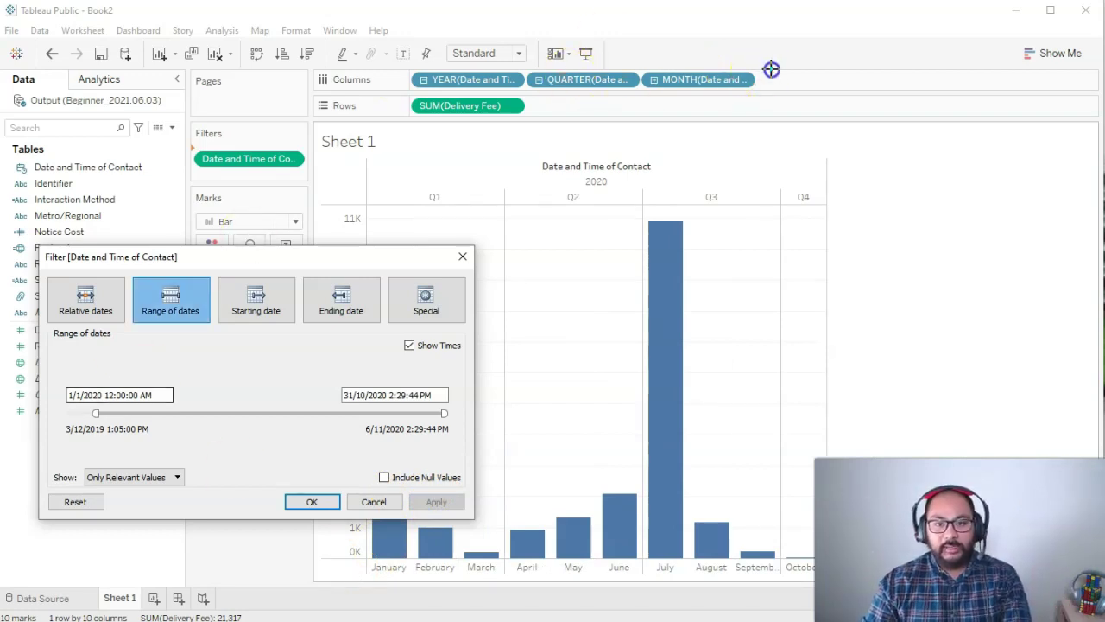
Step: Draw on-screen annotations over the filtered January–October 2020 chart
mouse_move(771, 67)
mouse_down()
mouse_move(497, 49)
mouse_move(399, 58)
mouse_move(442, 94)
mouse_move(596, 112)
mouse_move(779, 78)
mouse_up()
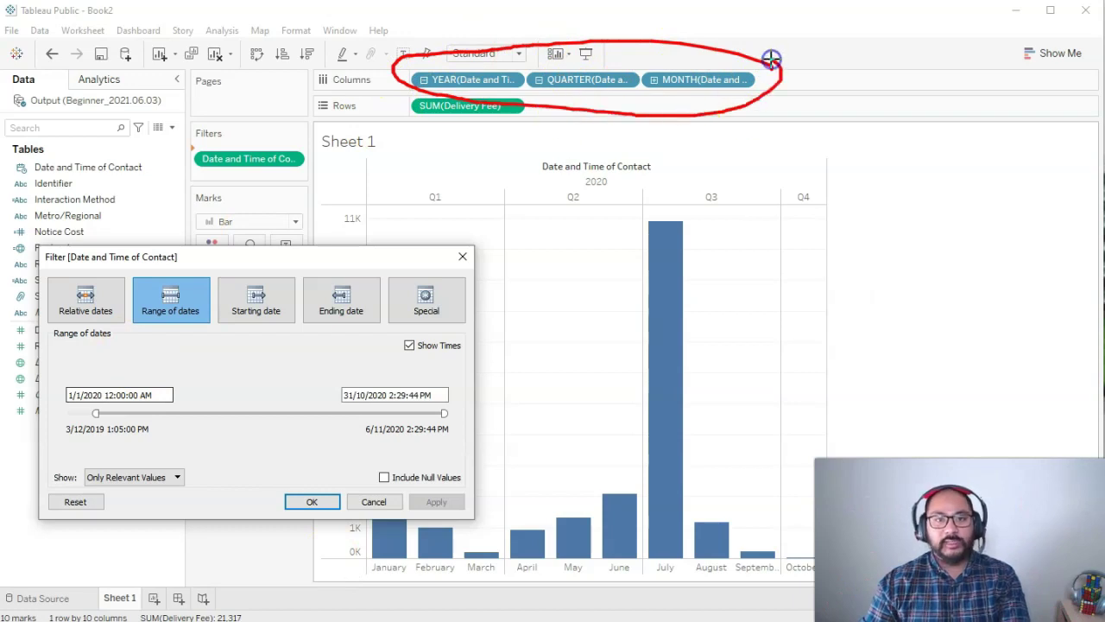
mouse_move(312, 147)
mouse_down()
mouse_move(212, 141)
mouse_move(187, 159)
mouse_move(274, 177)
mouse_move(298, 148)
mouse_up()
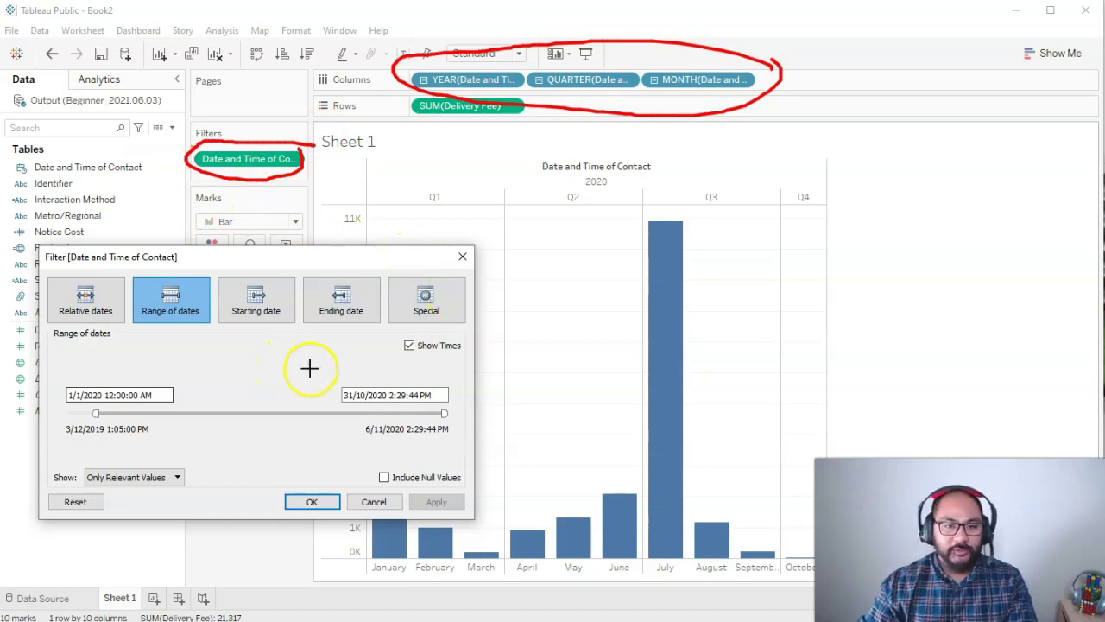
key(Escape)
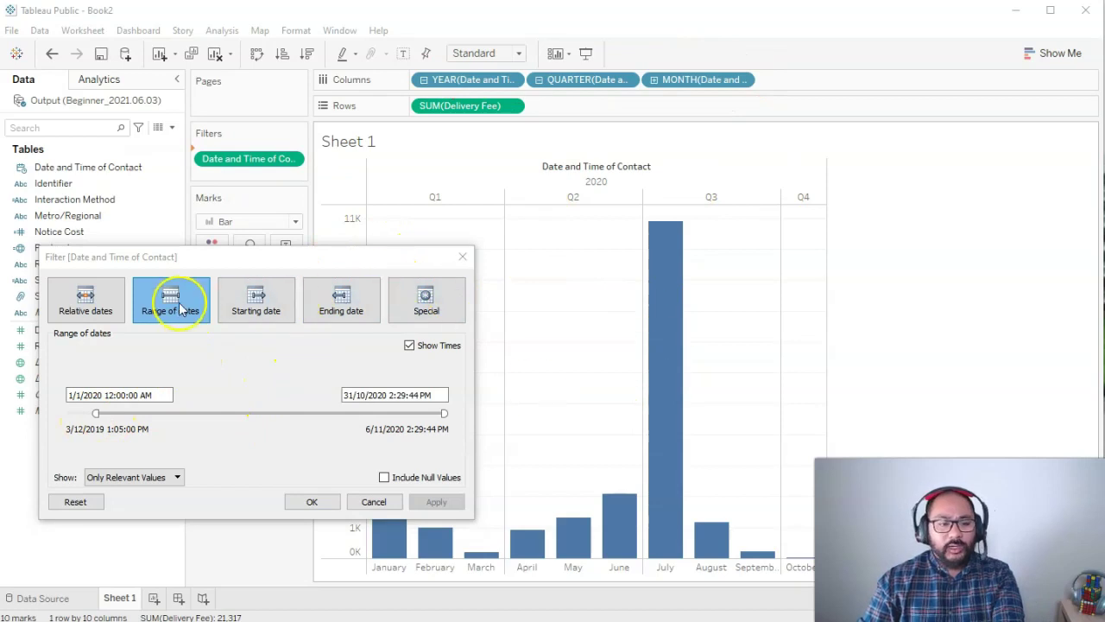
key(ctrl+2)
mouse_move(279, 279)
mouse_down()
mouse_move(226, 296)
mouse_move(266, 345)
mouse_move(276, 277)
mouse_up()
mouse_move(346, 255)
mouse_down()
mouse_move(311, 340)
mouse_move(348, 249)
mouse_up()
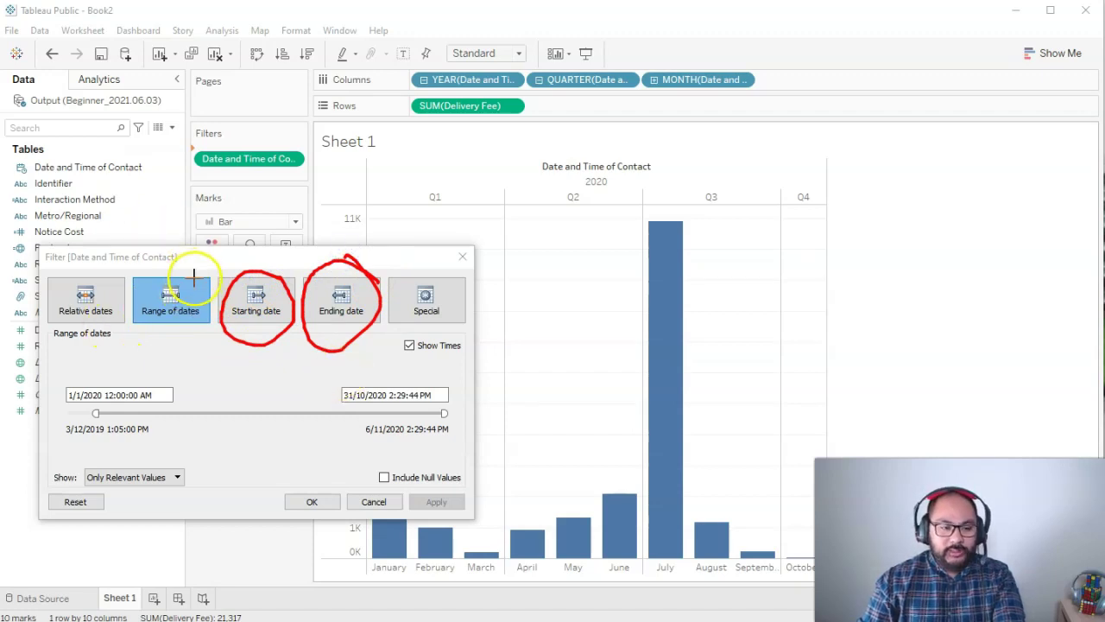
mouse_move(185, 275)
mouse_down()
mouse_move(151, 276)
mouse_move(155, 326)
mouse_move(183, 274)
mouse_up()
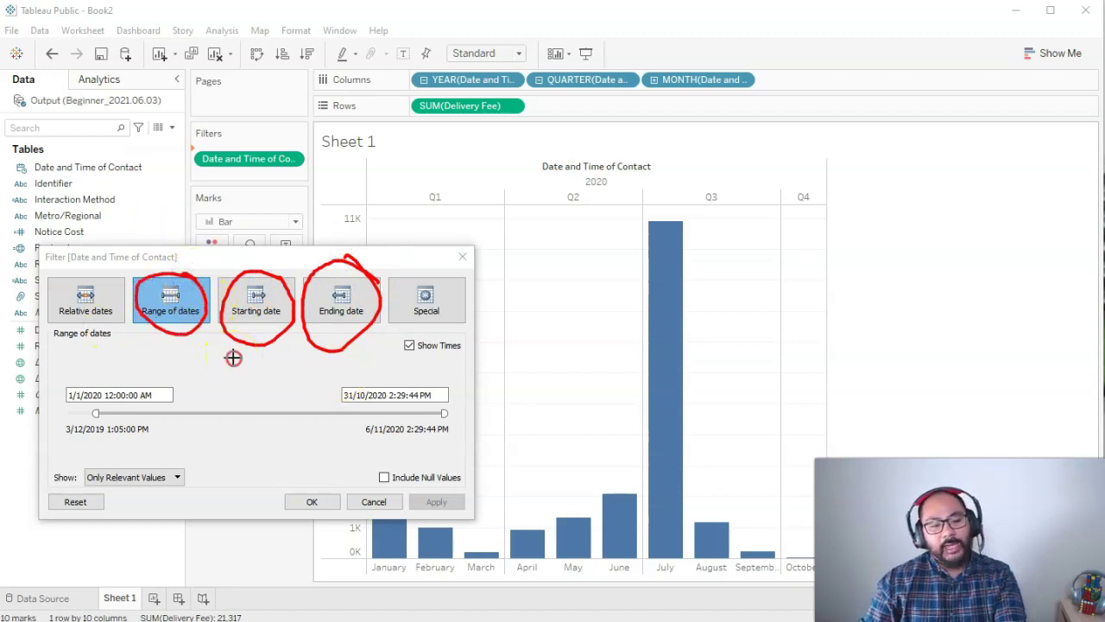
key(e)
mouse_move(197, 363)
mouse_down()
mouse_move(79, 399)
mouse_move(182, 395)
mouse_move(171, 370)
mouse_up()
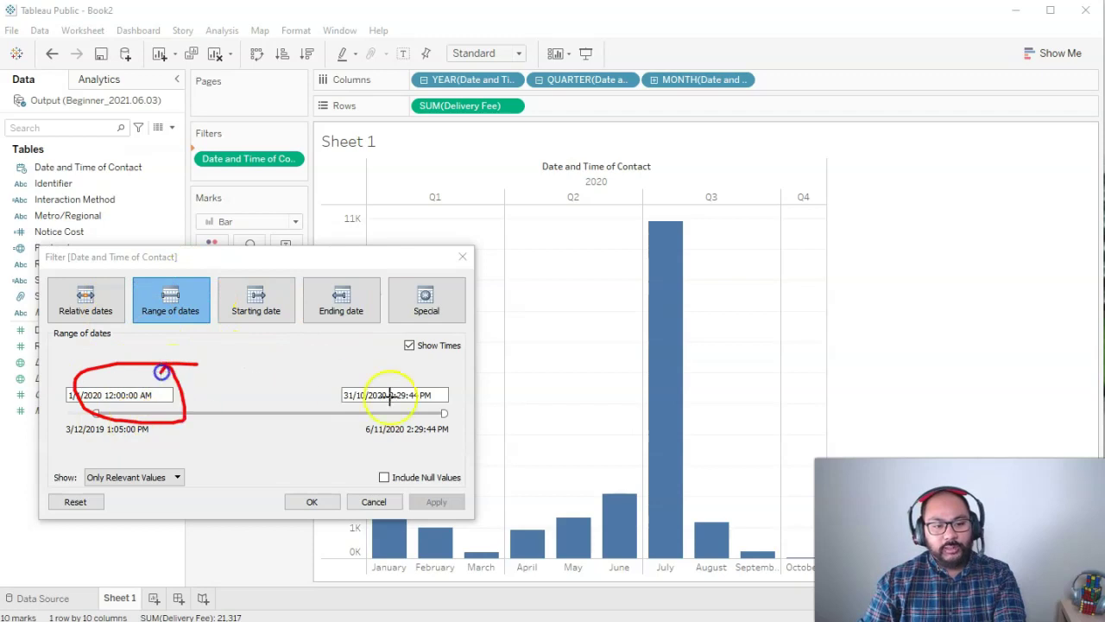
mouse_move(412, 380)
mouse_down()
mouse_move(421, 412)
mouse_move(417, 381)
mouse_up()
key(Escape)
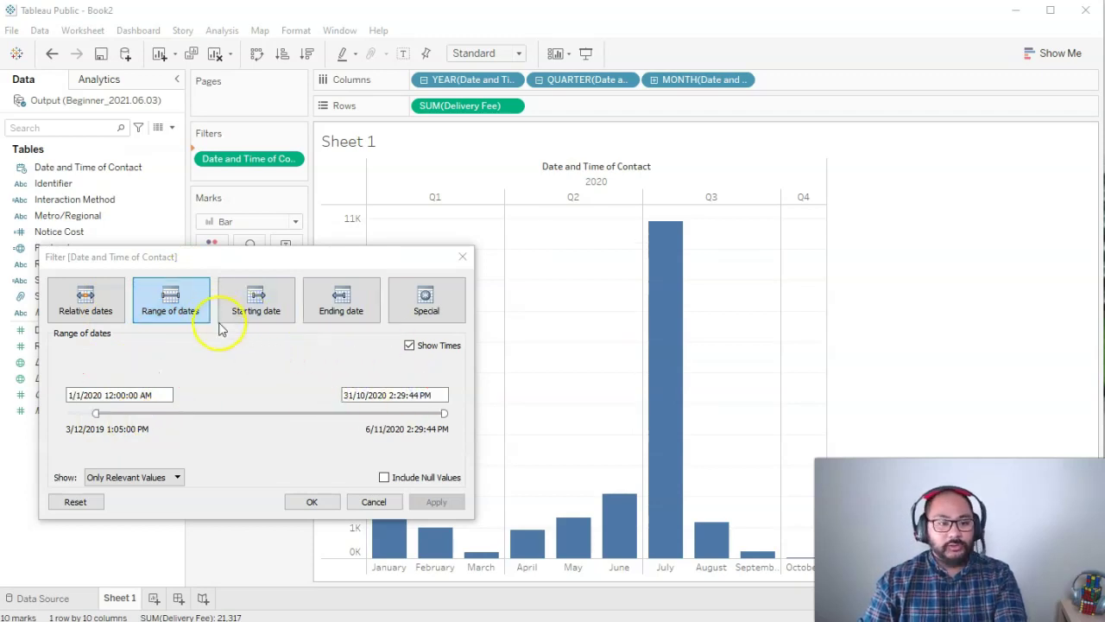
Step: Switch the contact-date filter to the Starting date mode
click(255, 310)
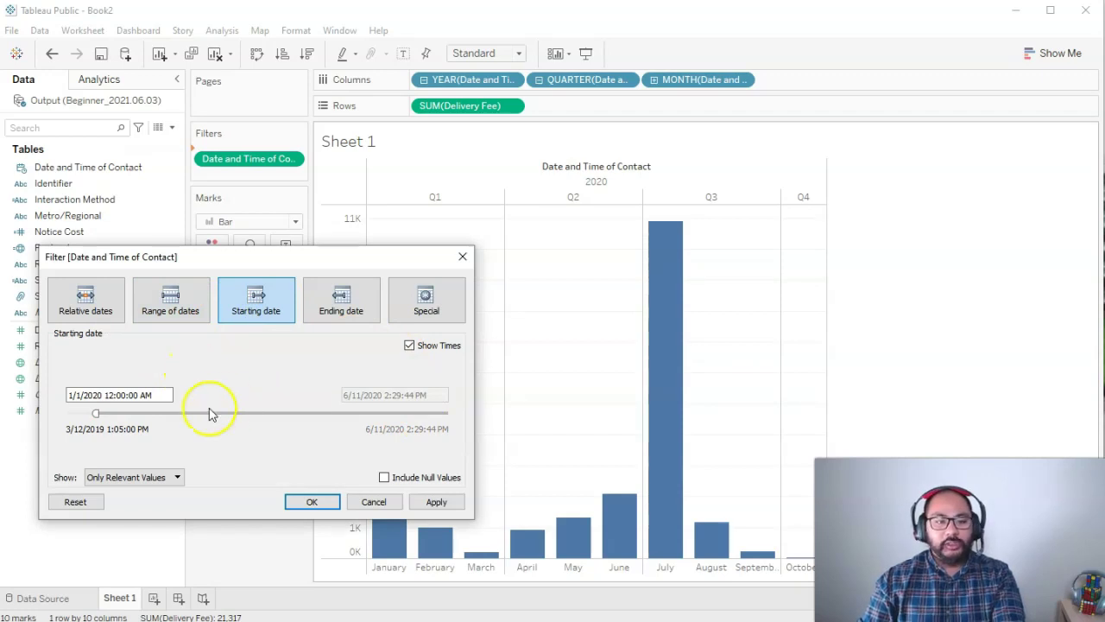
key(ctrl+2)
mouse_move(538, 523)
mouse_down()
mouse_move(542, 512)
mouse_move(816, 525)
mouse_up()
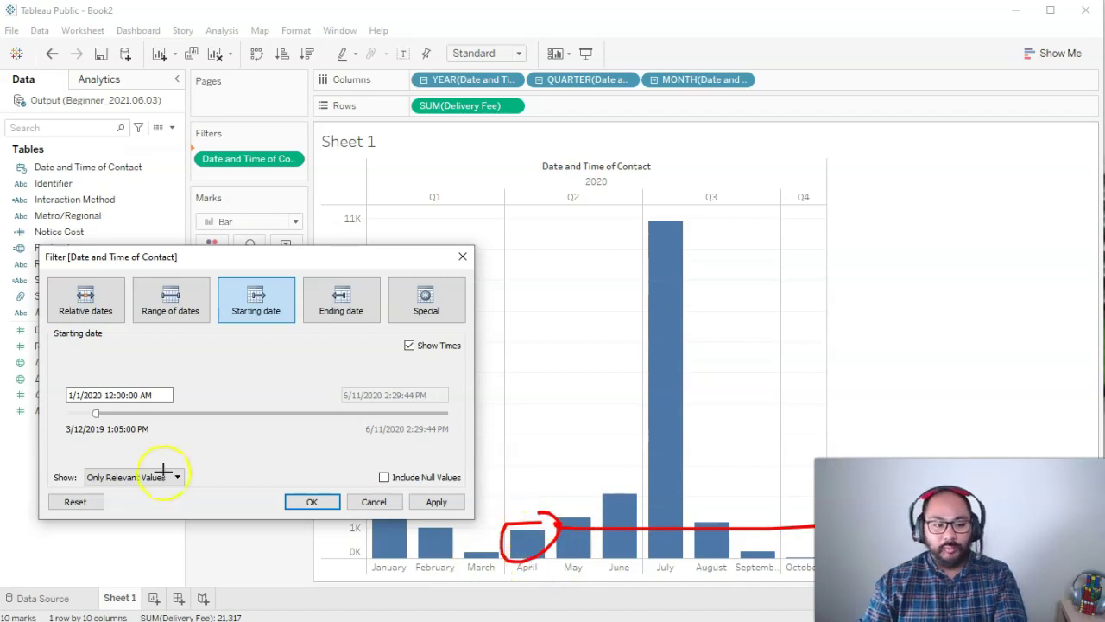
Step: Pick 1 April 2020 as the starting date and apply it
click(90, 393)
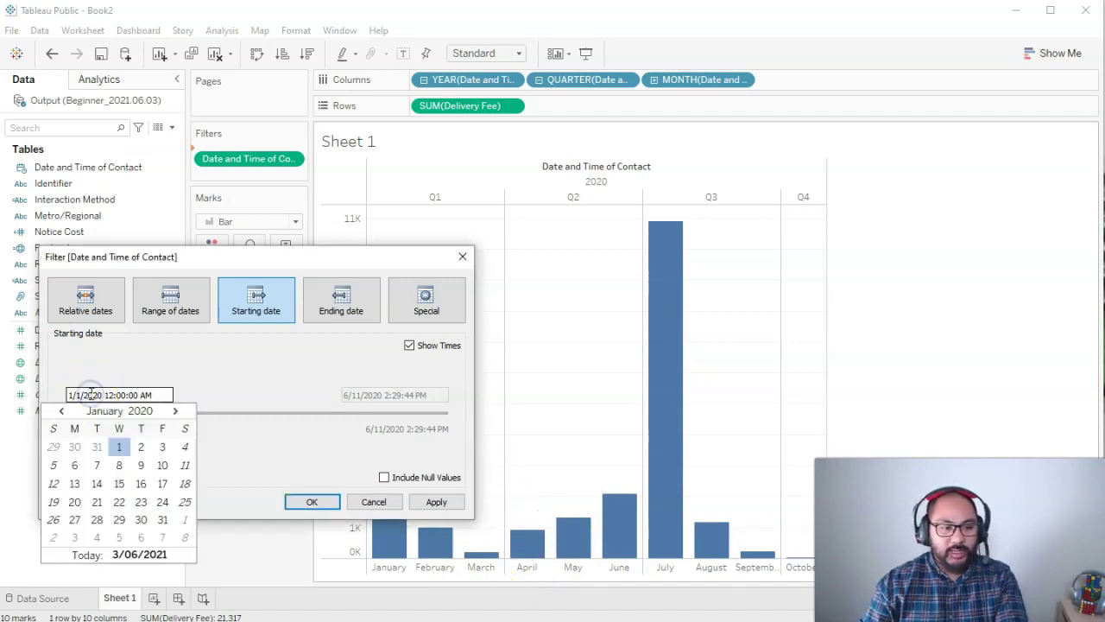
click(176, 411)
click(175, 411)
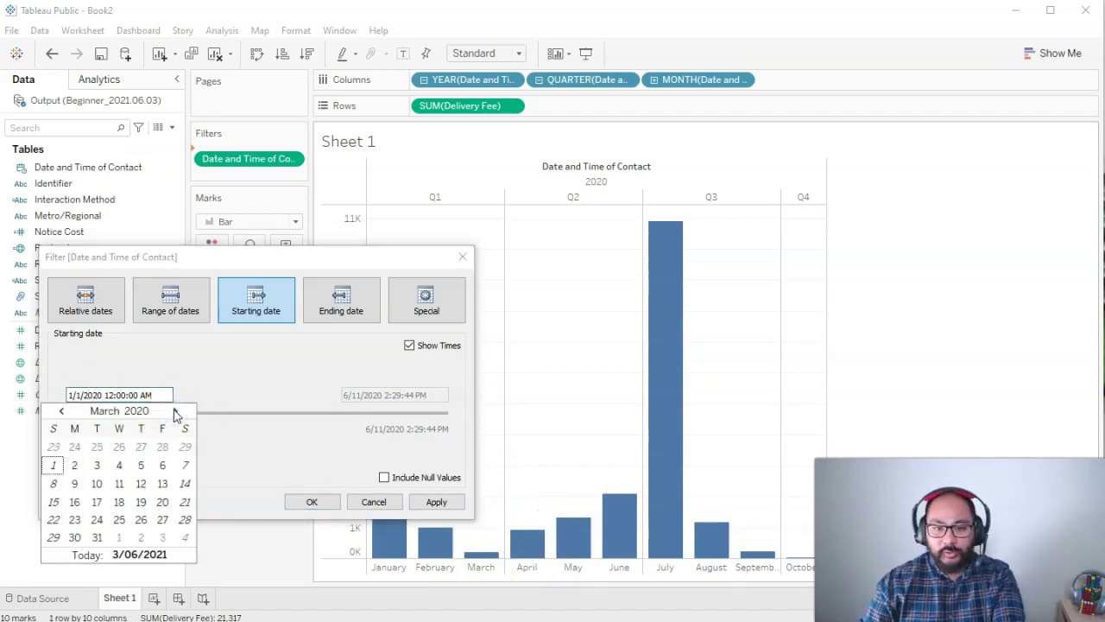
click(175, 411)
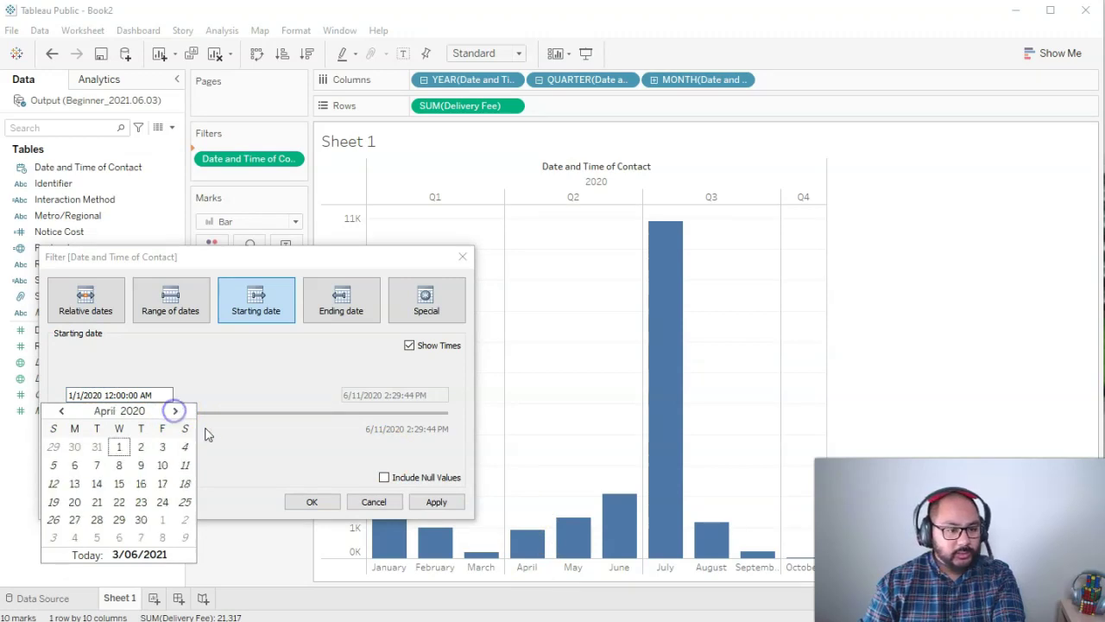
click(119, 448)
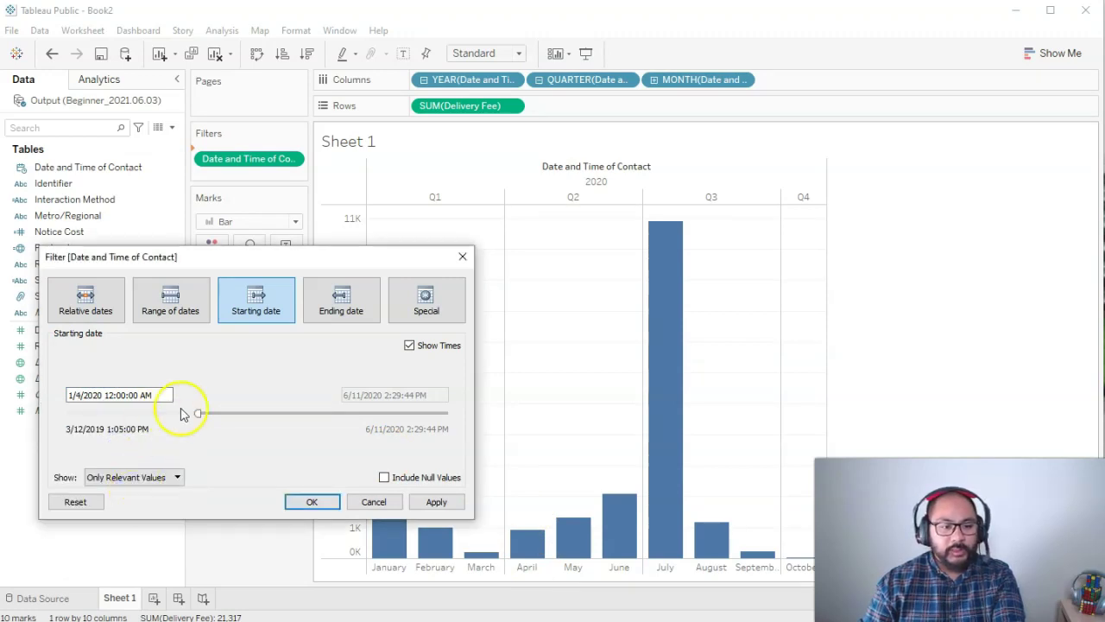
mouse_move(449, 396)
mouse_down()
mouse_move(392, 374)
mouse_move(360, 391)
mouse_move(441, 395)
mouse_up()
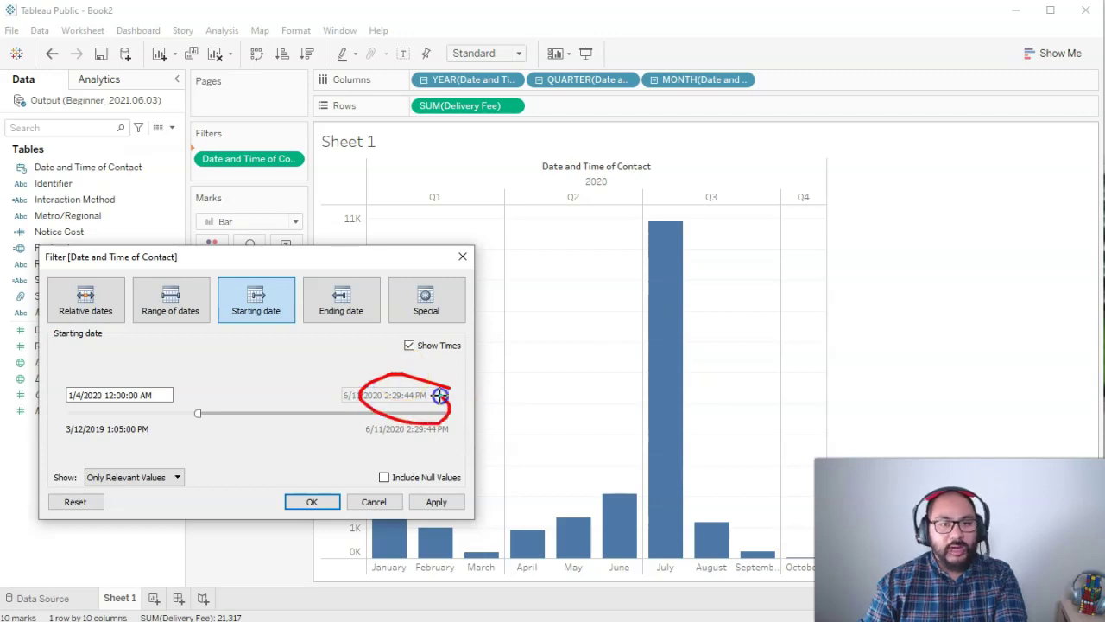
key(Escape)
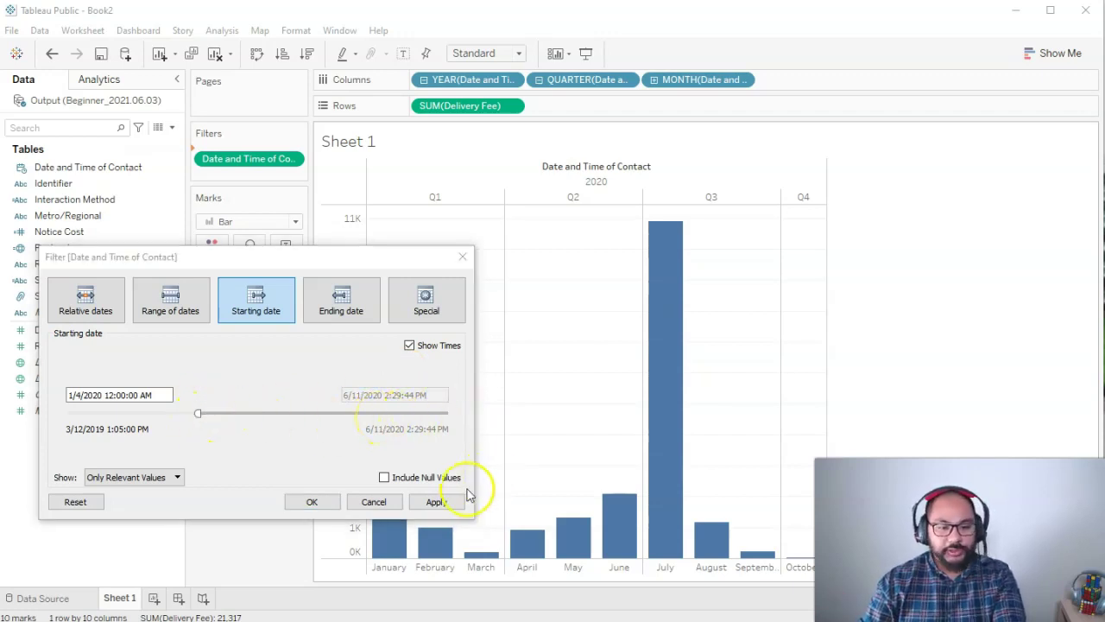
click(444, 503)
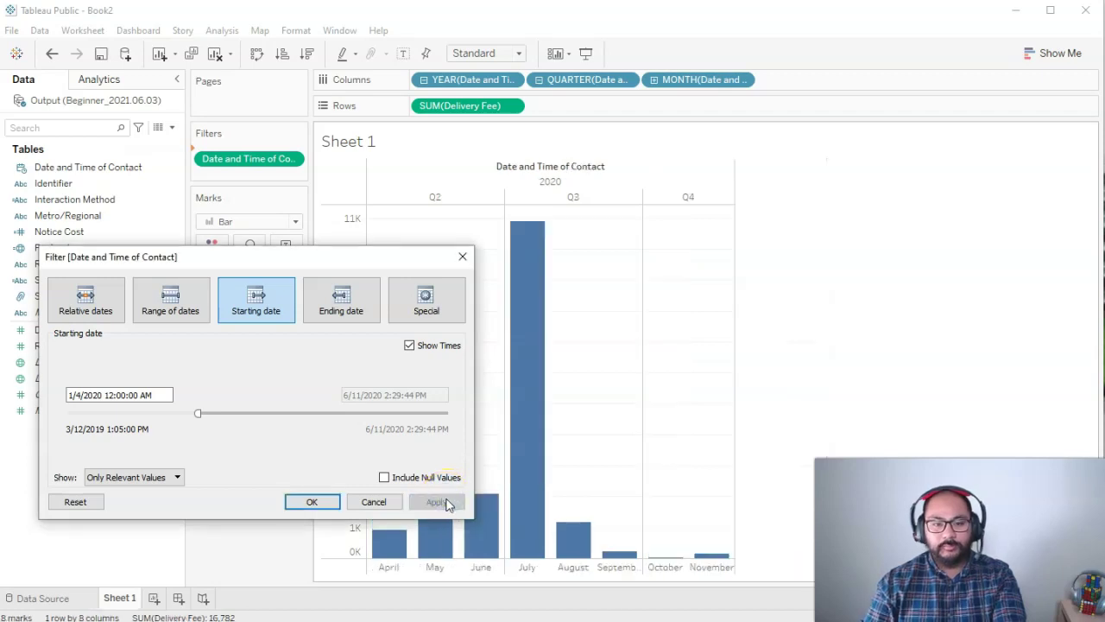
click(338, 298)
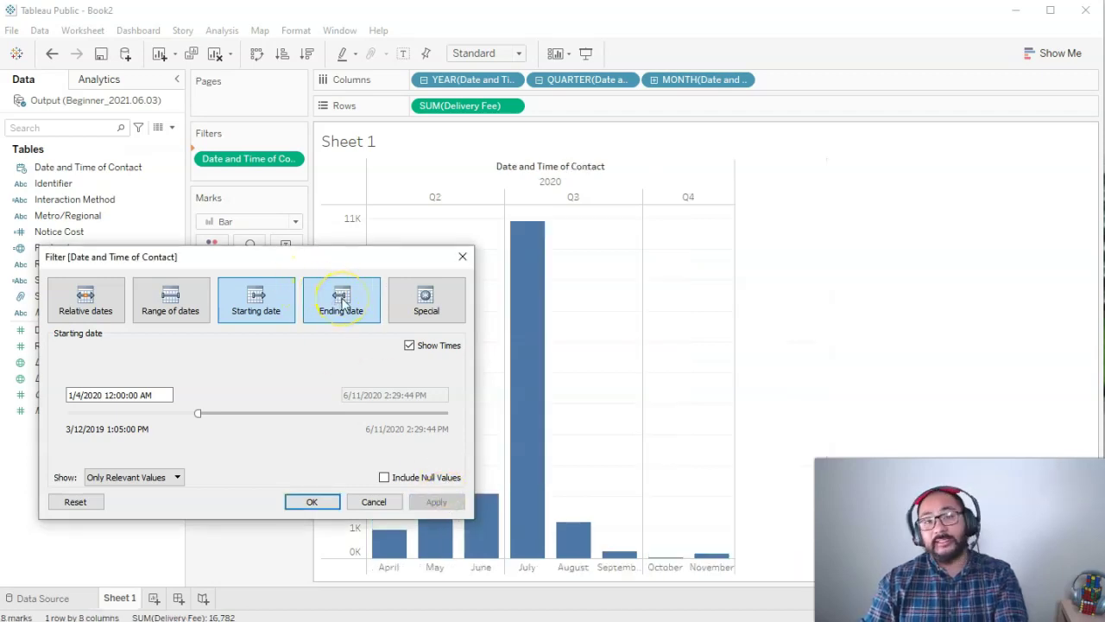
Step: Switch to Ending date, pick 20 June 2020 in the calendar and apply
click(341, 299)
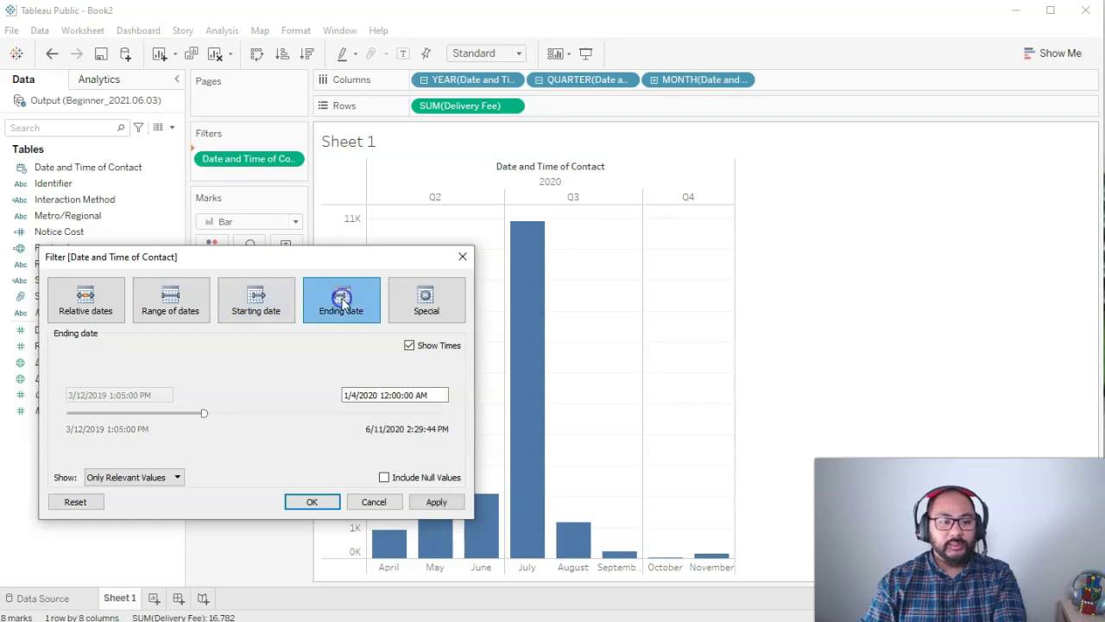
click(354, 390)
click(355, 395)
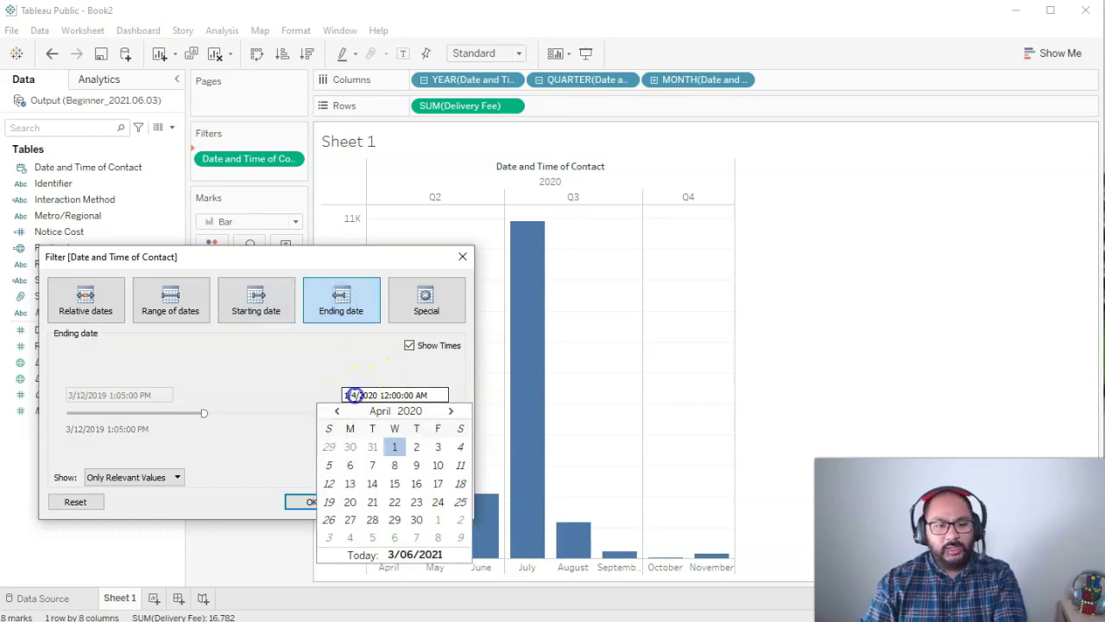
click(449, 411)
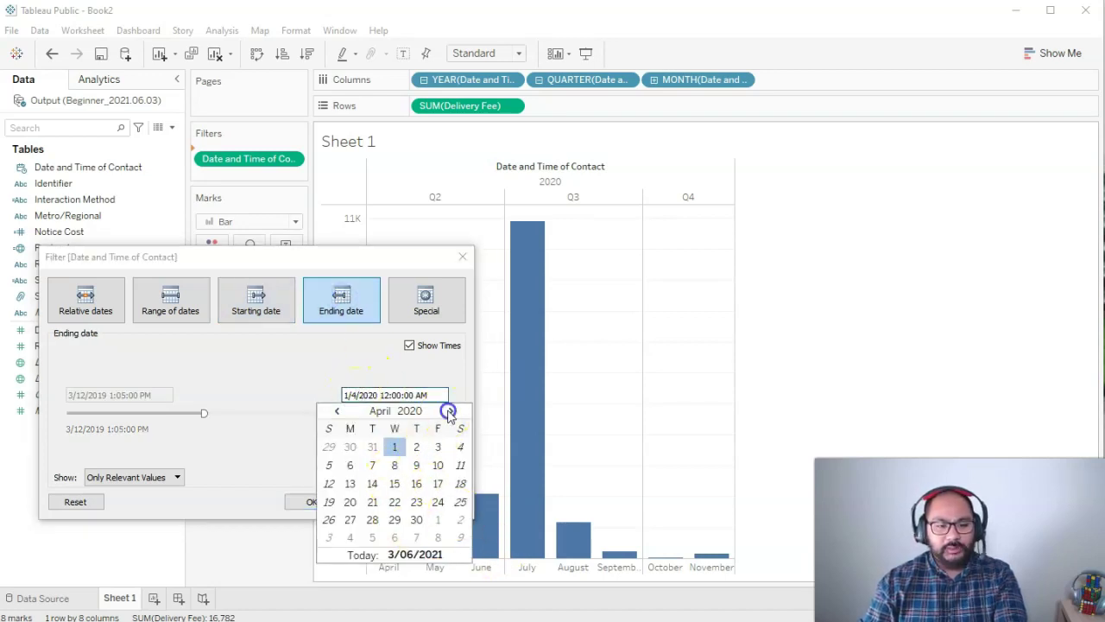
click(450, 411)
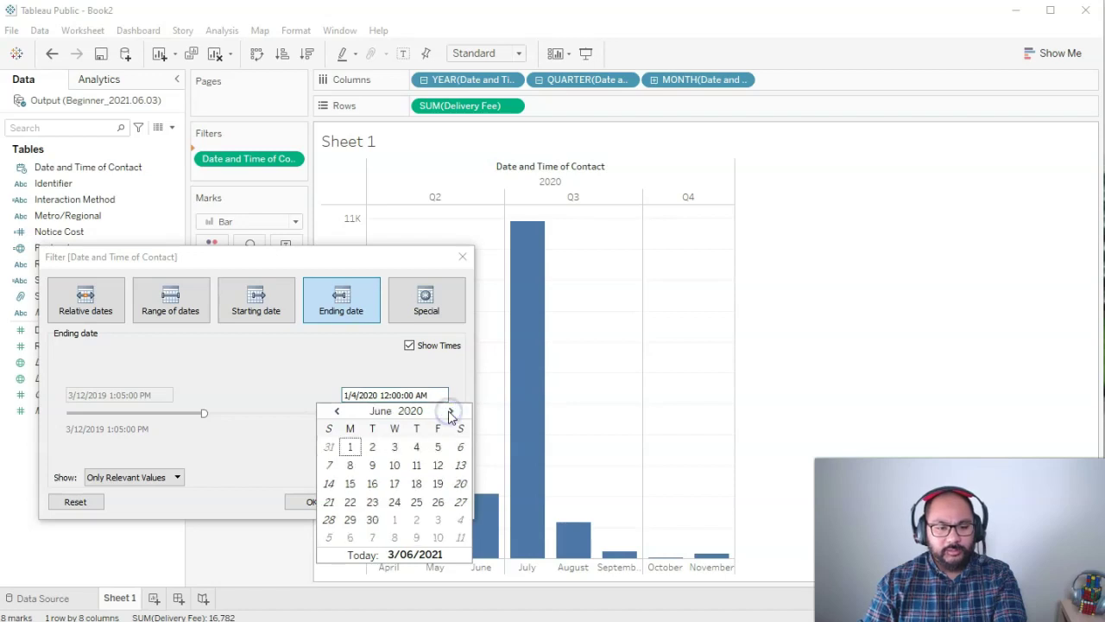
click(459, 484)
click(437, 501)
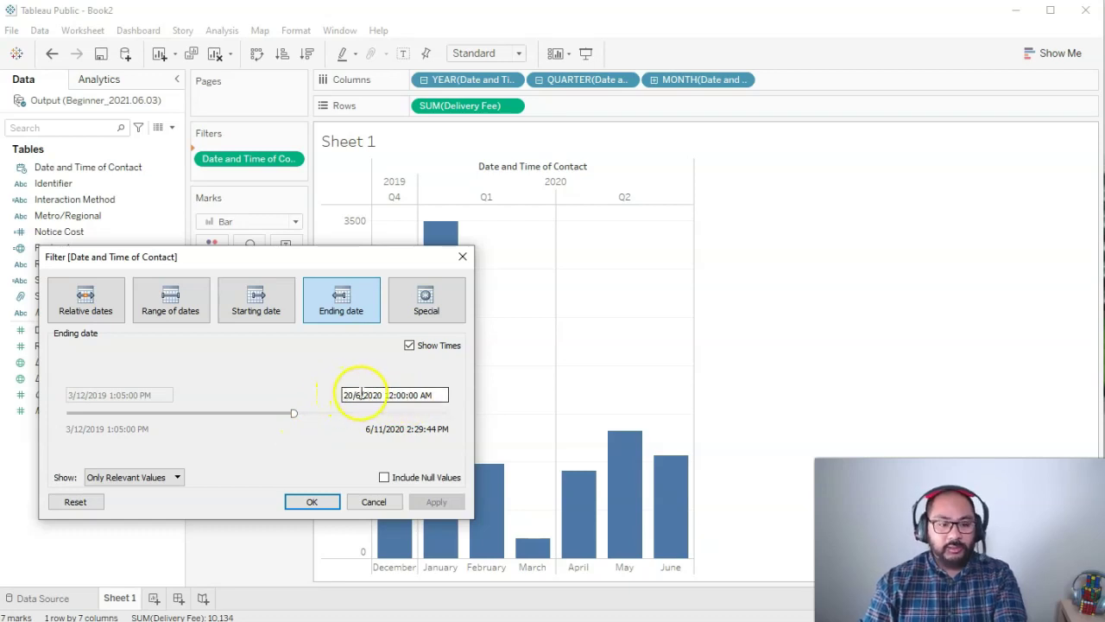
Step: Compare the Starting and Ending date views, then close the Filter dialog
click(254, 298)
click(327, 304)
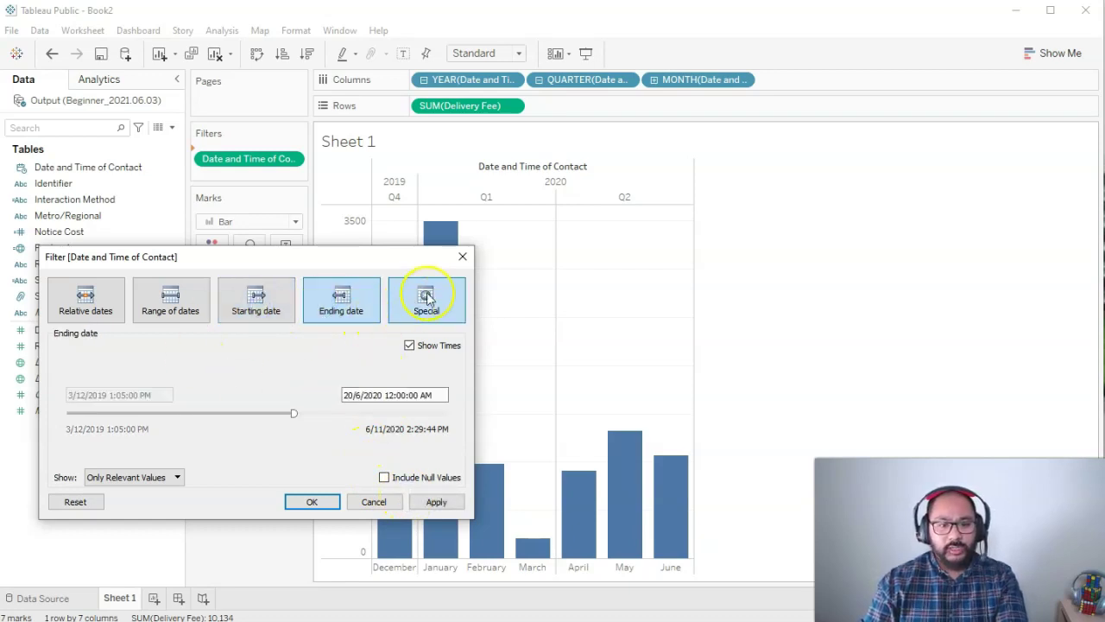
mouse_move(390, 312)
mouse_down()
mouse_move(420, 290)
mouse_move(387, 301)
mouse_move(403, 317)
mouse_move(481, 340)
mouse_move(435, 338)
mouse_move(453, 353)
mouse_move(404, 347)
mouse_move(451, 357)
mouse_up()
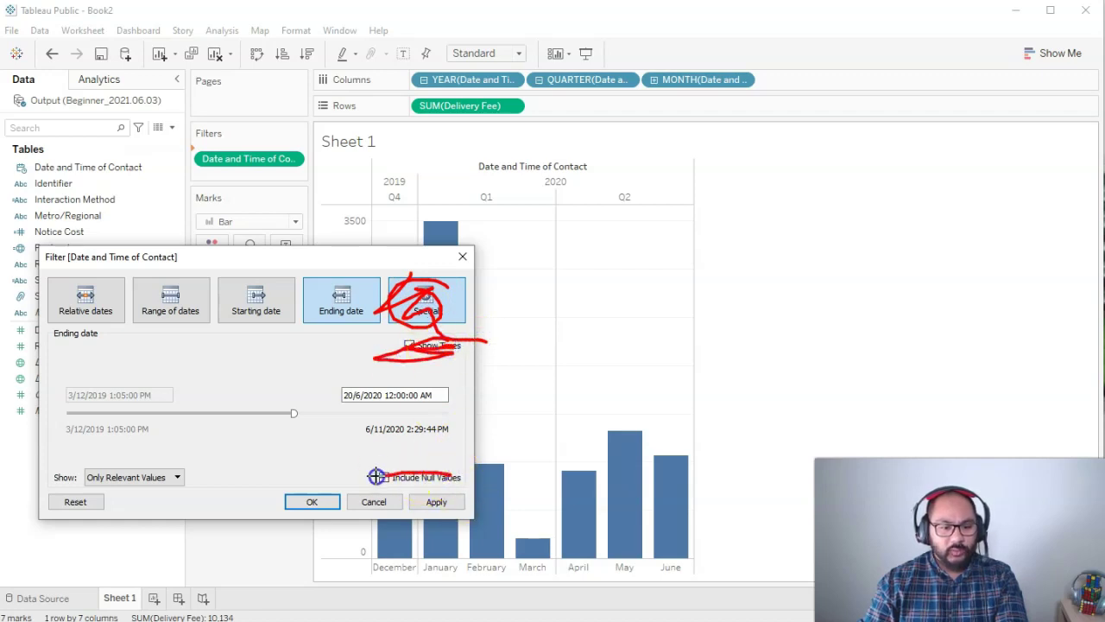
drag(377, 476, 453, 477)
mouse_move(210, 478)
mouse_down()
mouse_move(129, 476)
mouse_move(182, 478)
mouse_up()
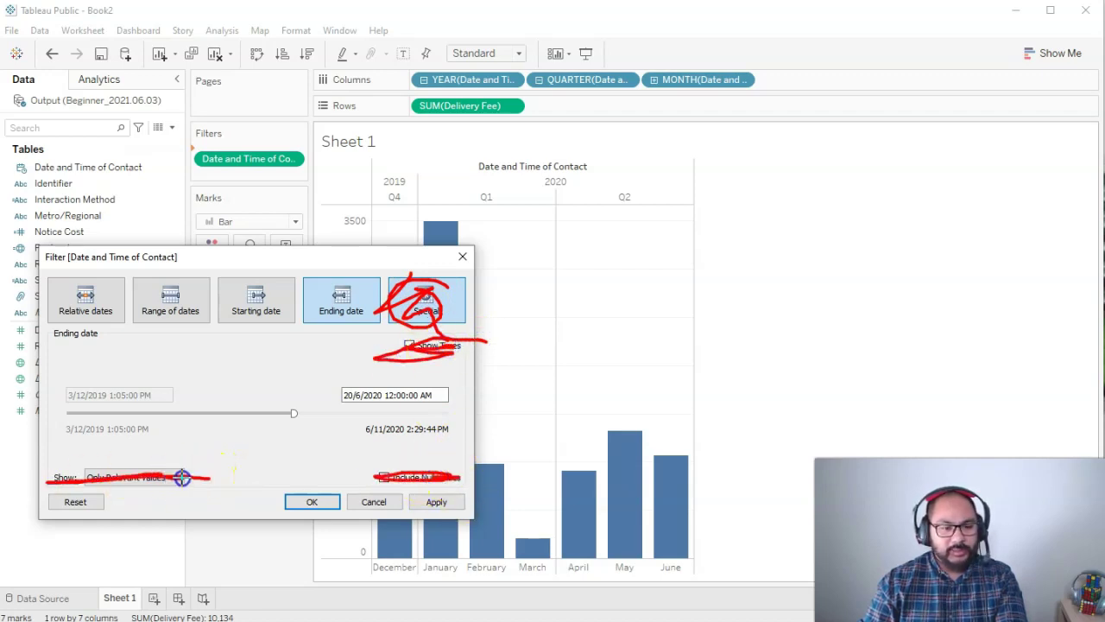
mouse_move(442, 380)
mouse_down()
mouse_move(238, 371)
mouse_move(57, 391)
mouse_move(413, 434)
mouse_move(440, 402)
mouse_up()
key(Escape)
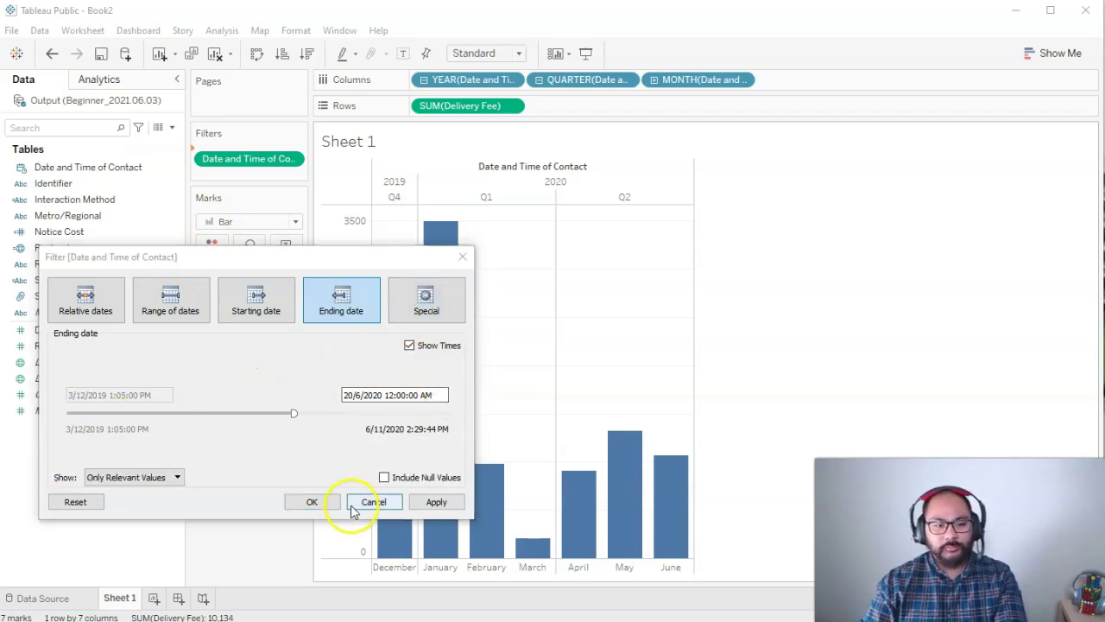
click(370, 505)
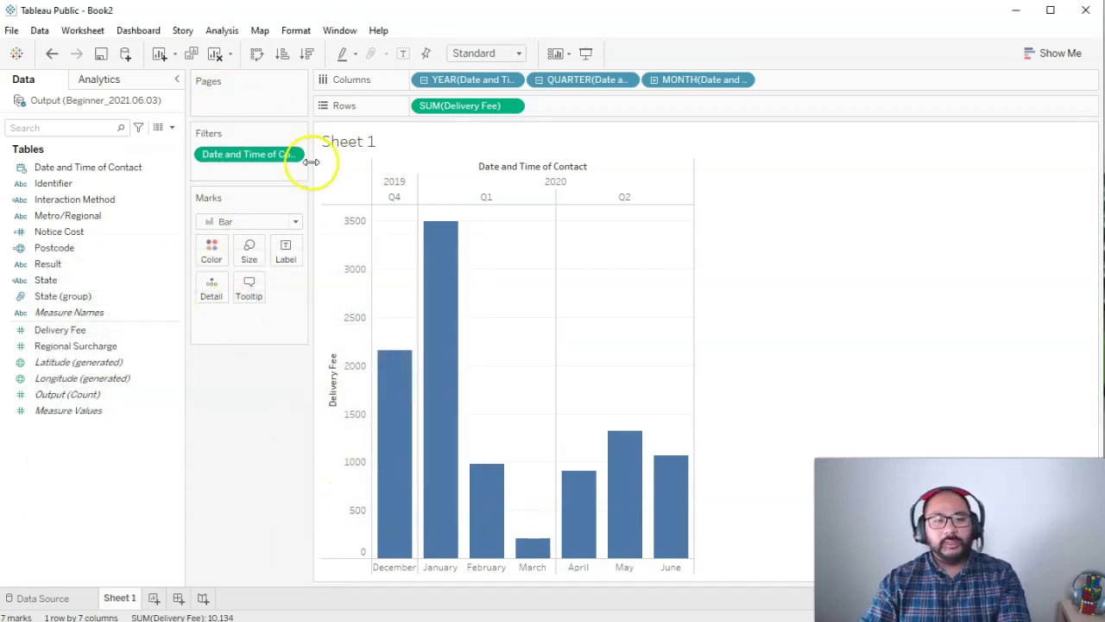
Step: Widen the shelf pane and Clear Filter on the Date and Time of Contact pill
drag(311, 162, 336, 162)
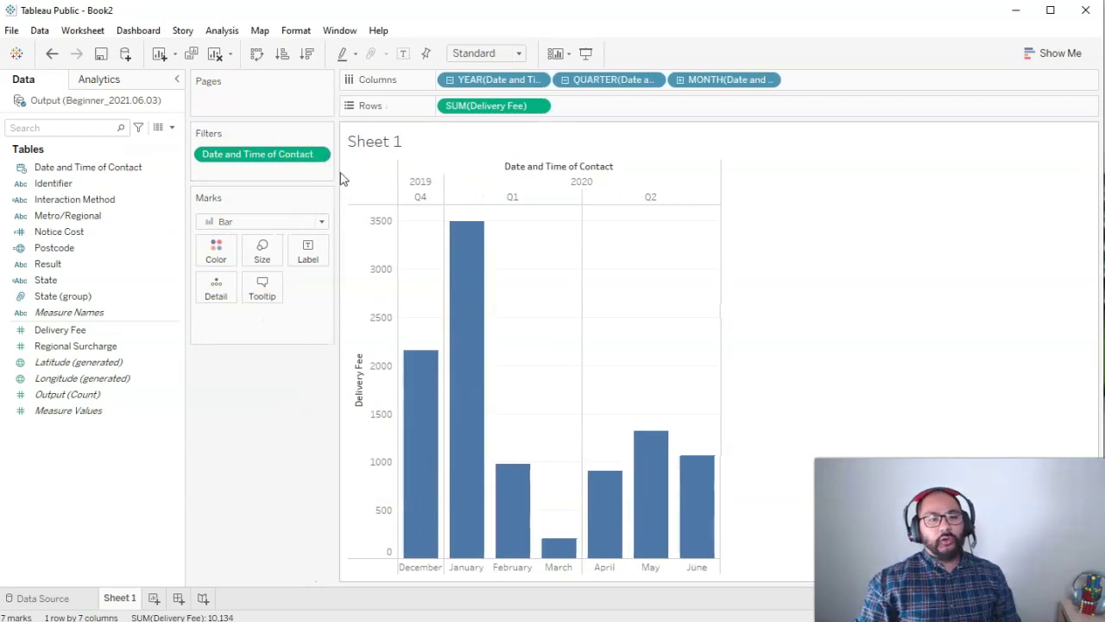
drag(338, 175, 343, 172)
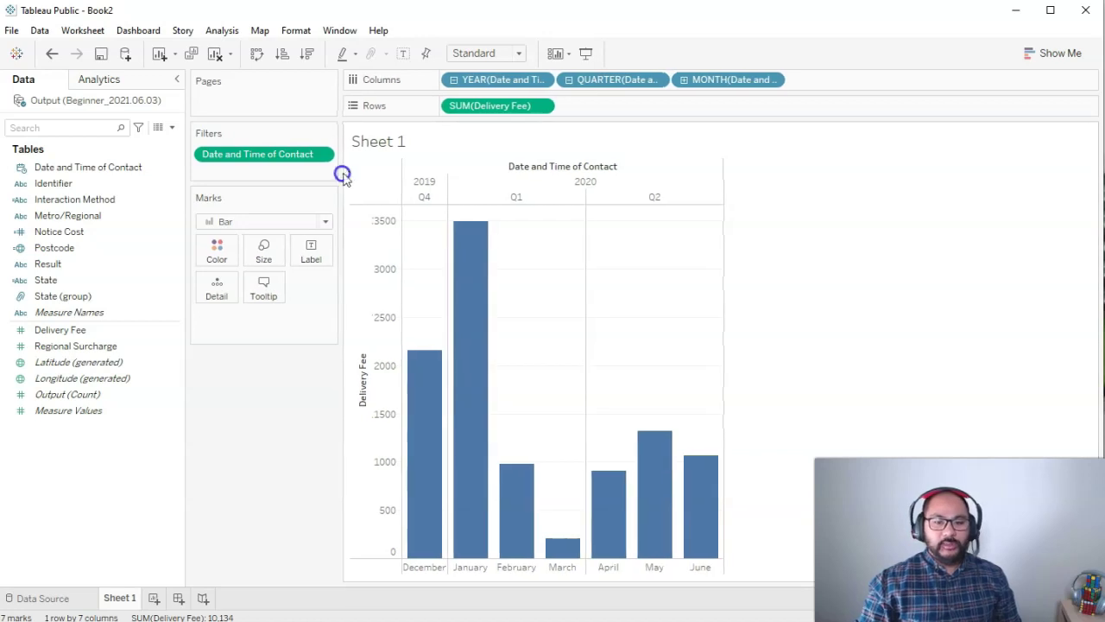
mouse_move(284, 146)
mouse_down()
mouse_move(219, 154)
mouse_move(283, 166)
mouse_up()
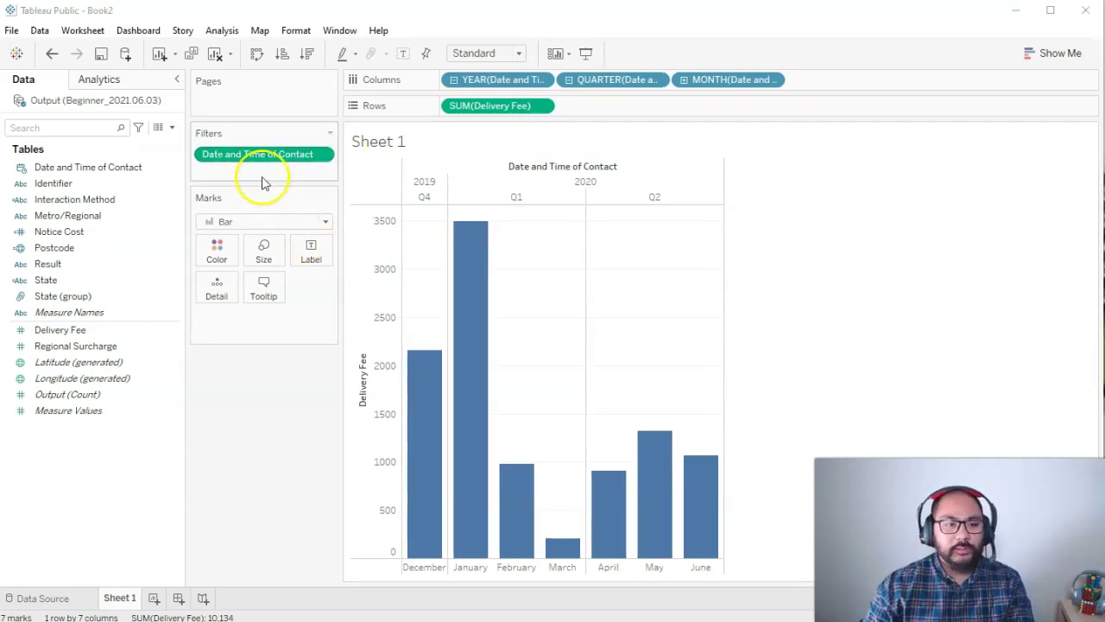
right_click(308, 154)
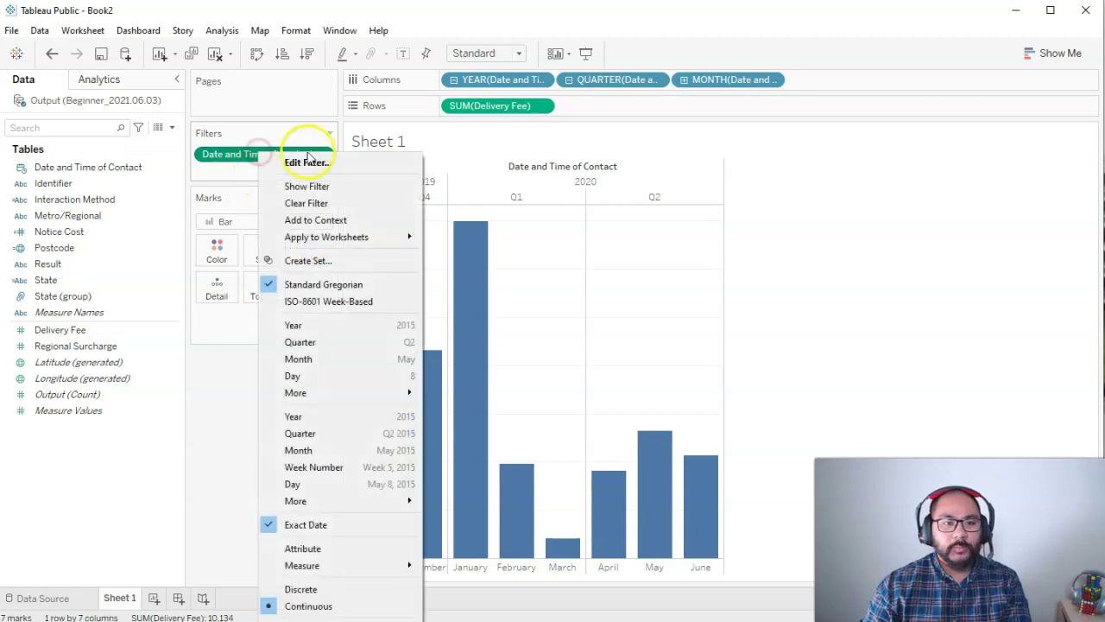
click(336, 207)
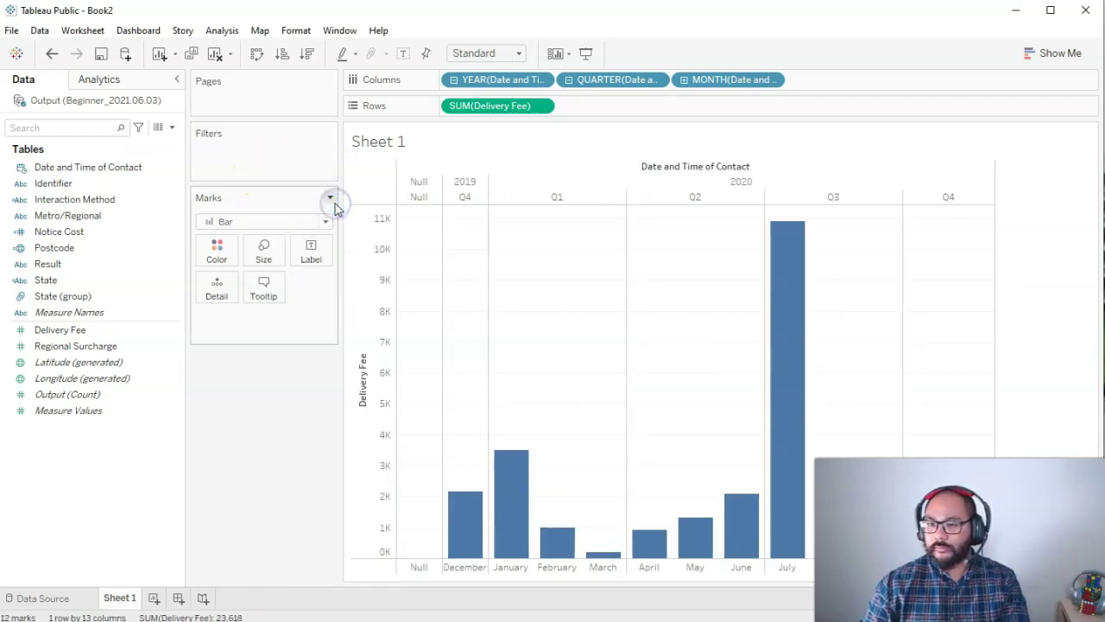
click(66, 168)
drag(66, 169, 239, 158)
click(508, 174)
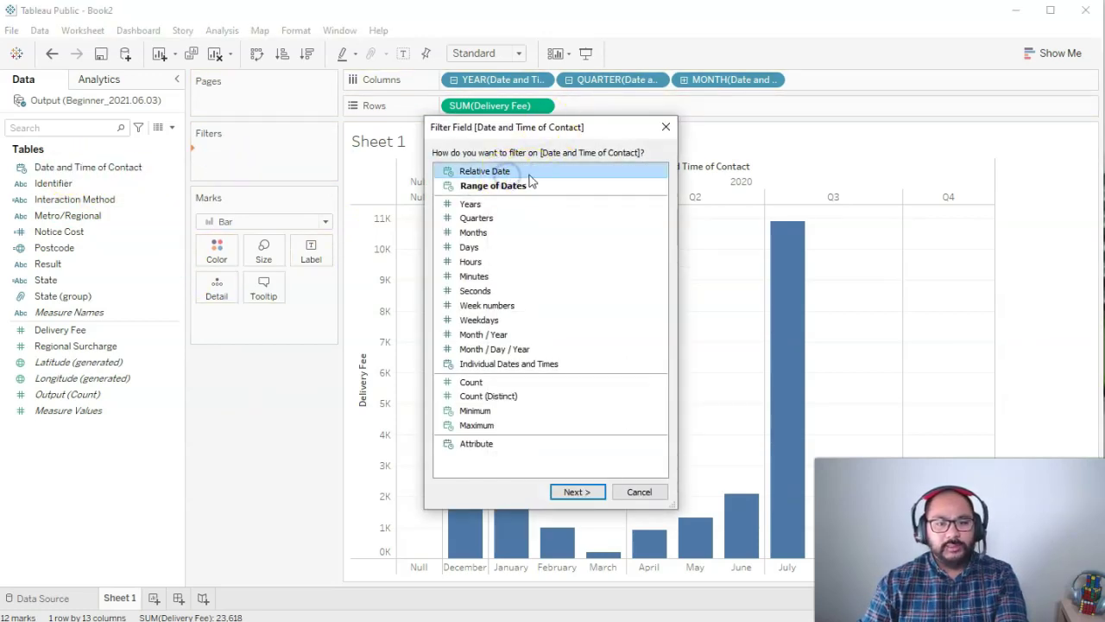
click(519, 192)
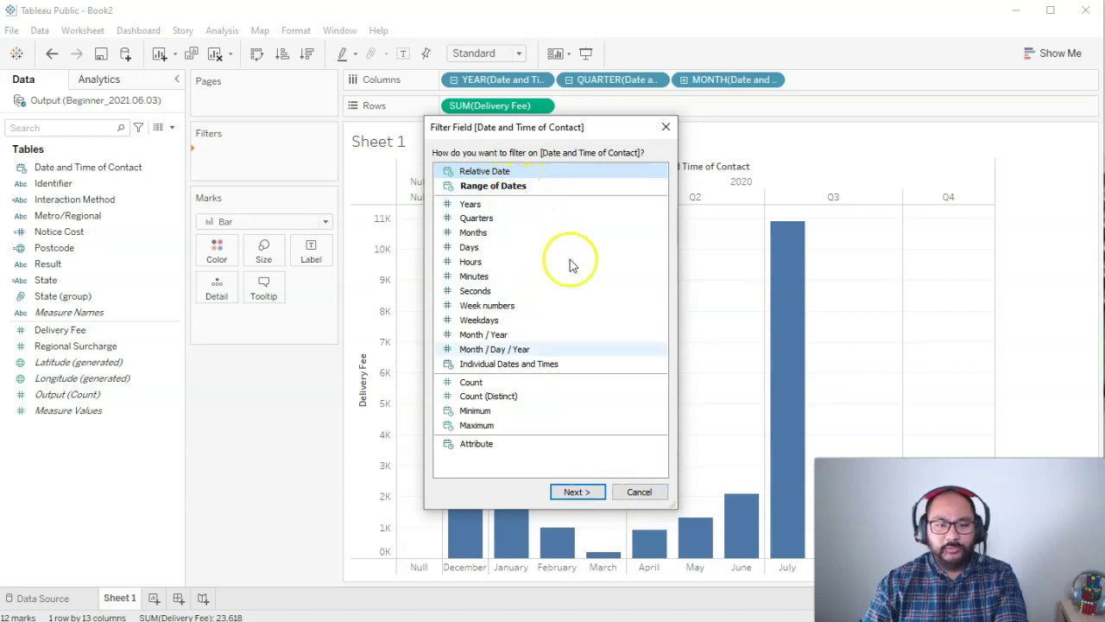
click(576, 492)
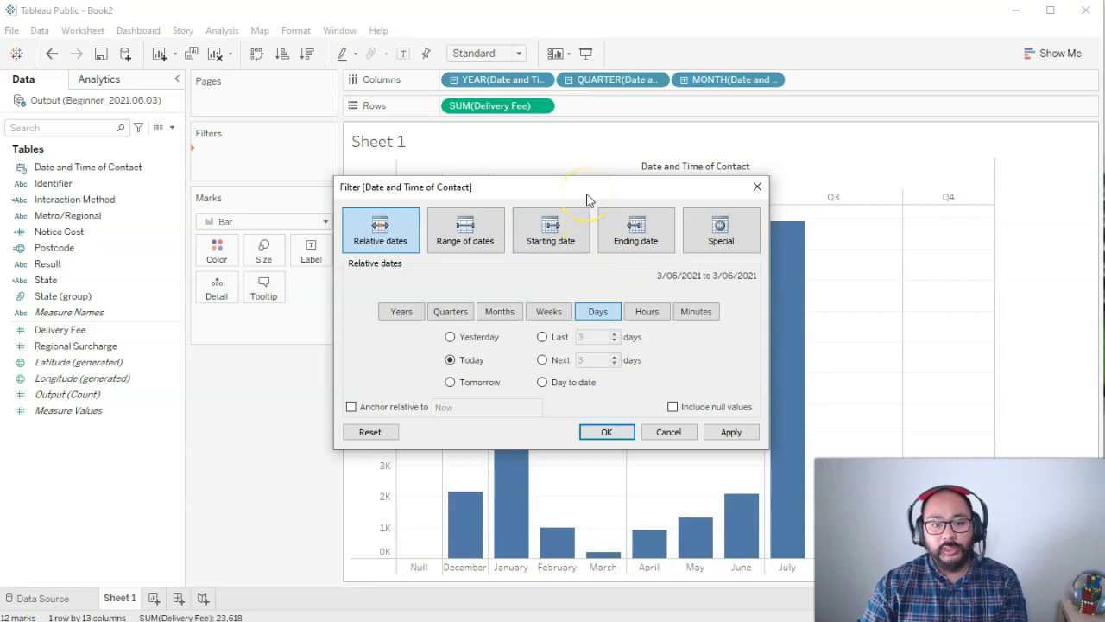
drag(586, 200, 309, 112)
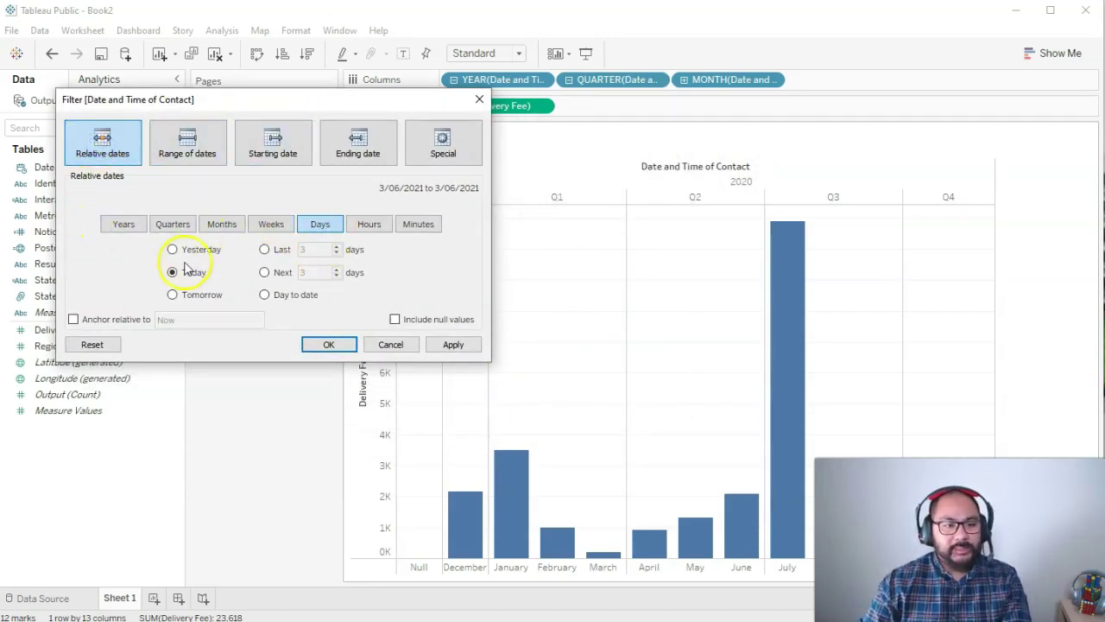
click(121, 223)
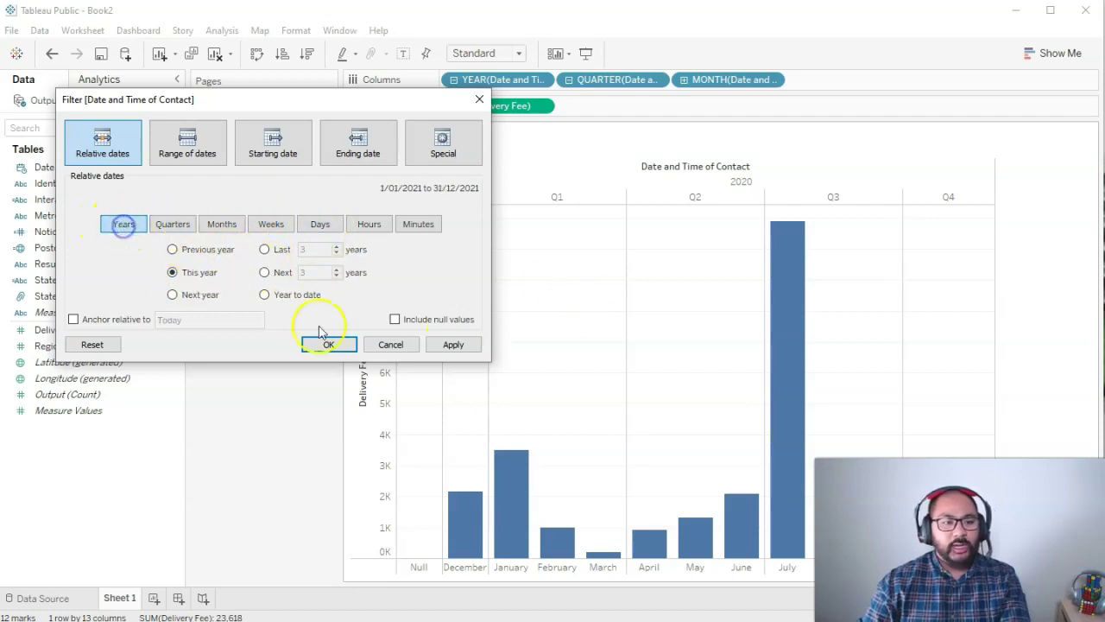
click(268, 250)
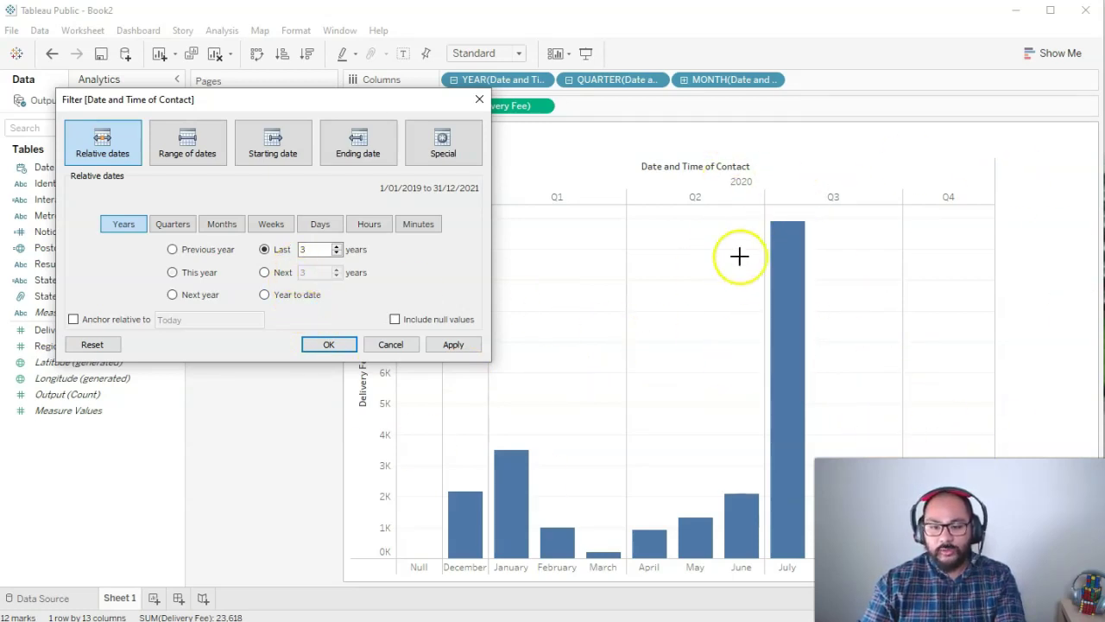
mouse_move(755, 165)
mouse_down()
mouse_move(716, 176)
mouse_move(770, 196)
mouse_move(758, 172)
mouse_up()
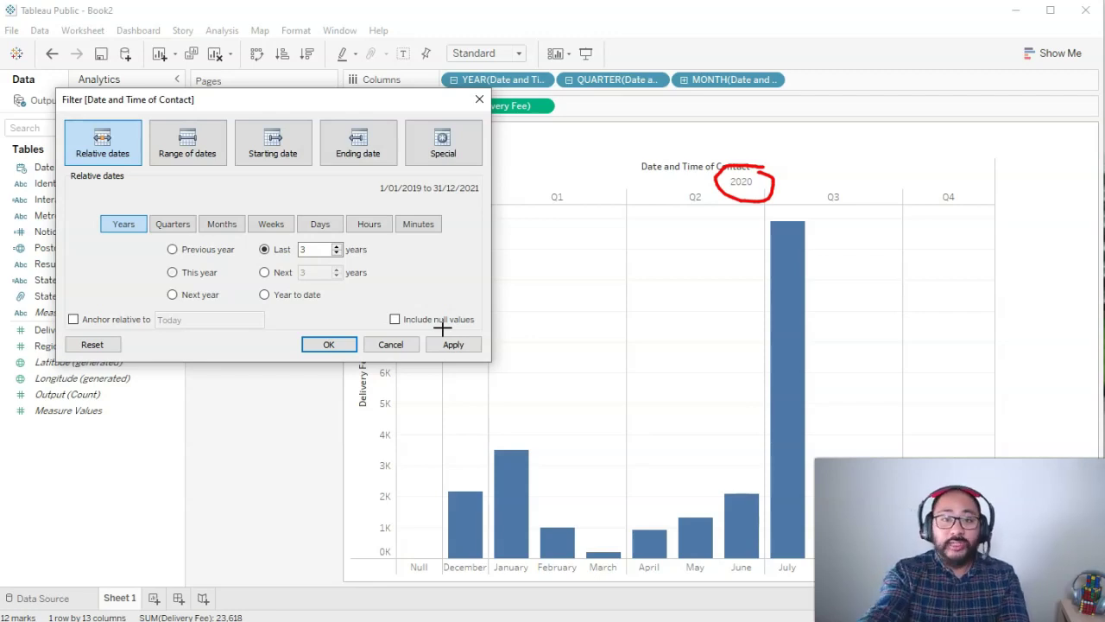
key(Escape)
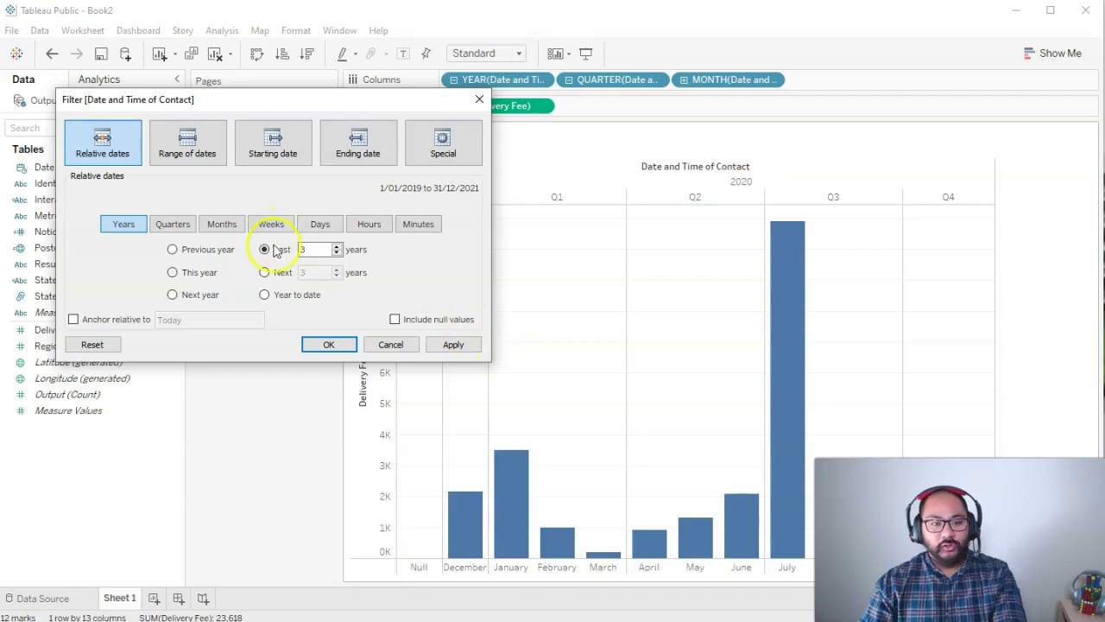
click(208, 227)
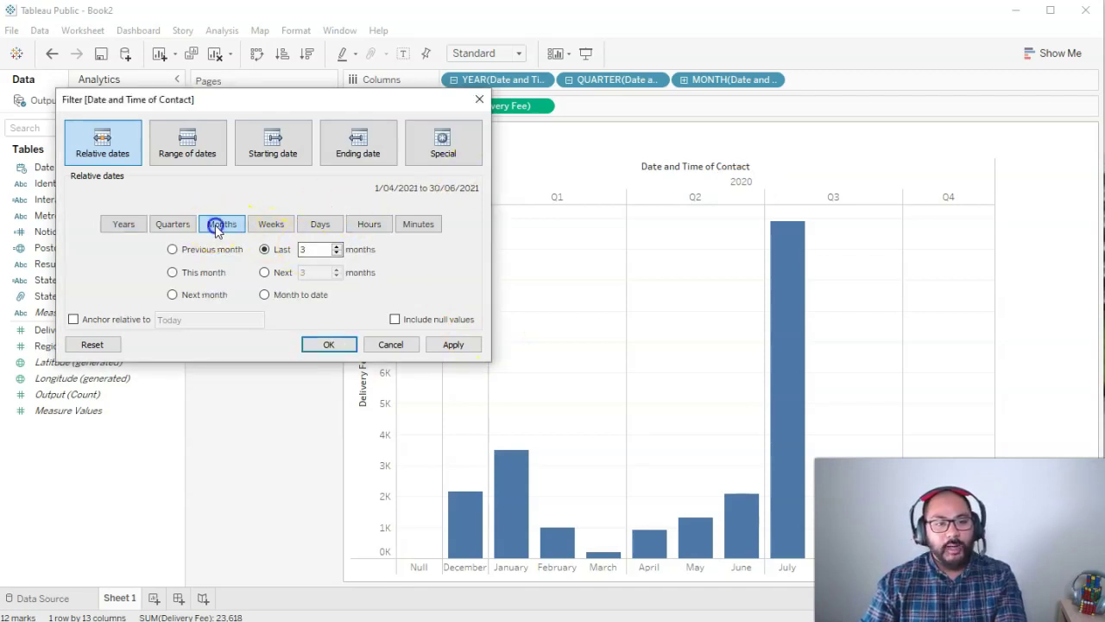
click(469, 344)
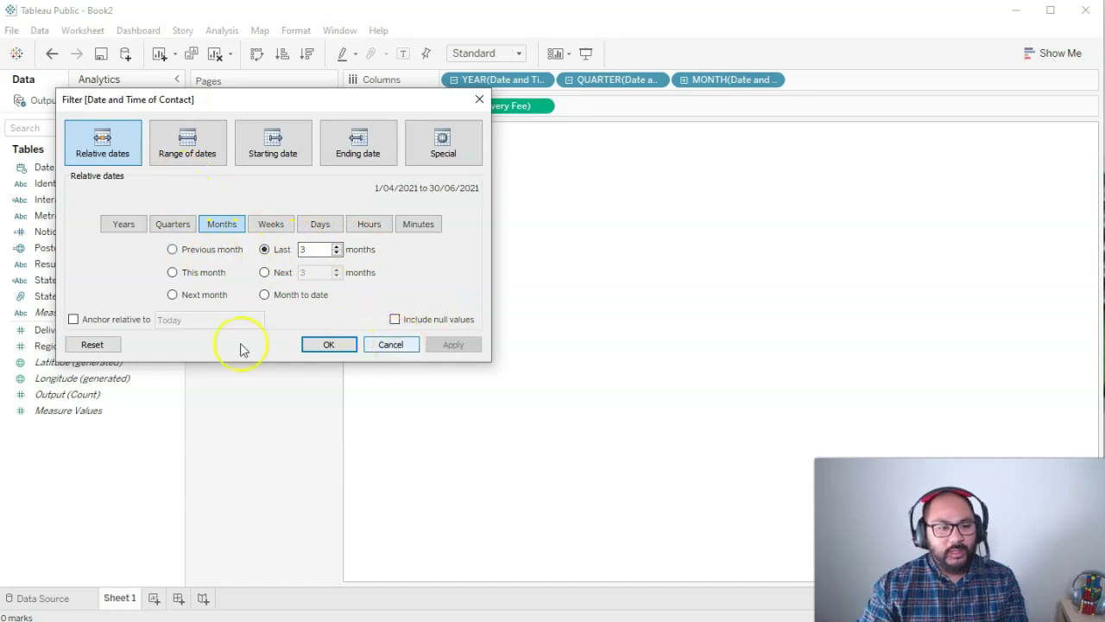
click(95, 344)
click(397, 344)
drag(250, 156, 259, 388)
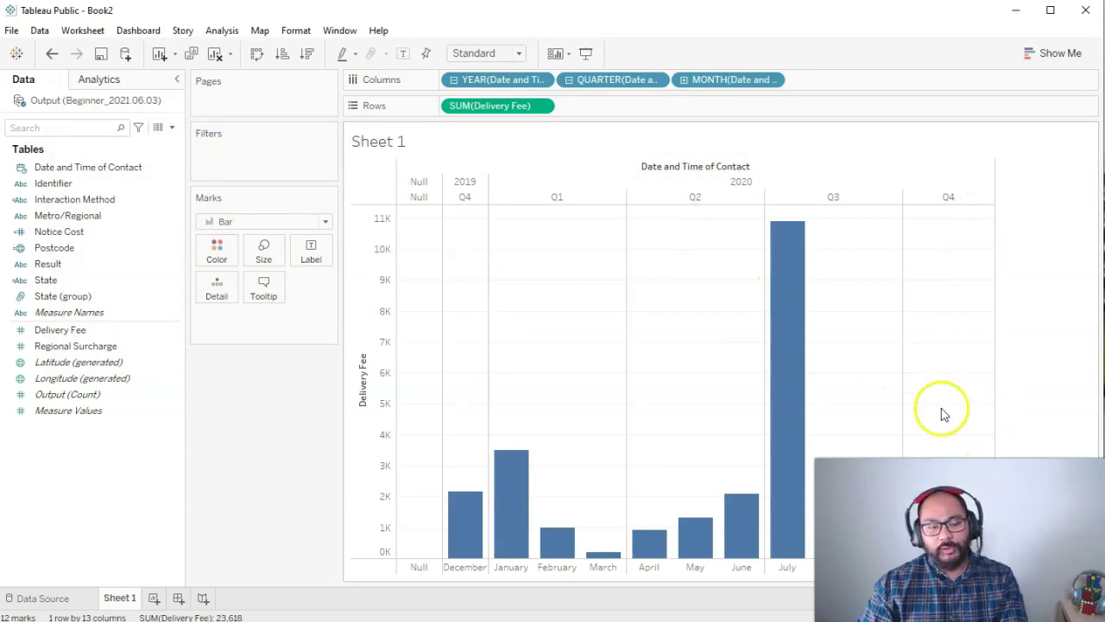
Step: Add Date and Time of Contact as a Relative date filter with 'Anchor relative to' enabled
click(54, 184)
drag(64, 167, 253, 156)
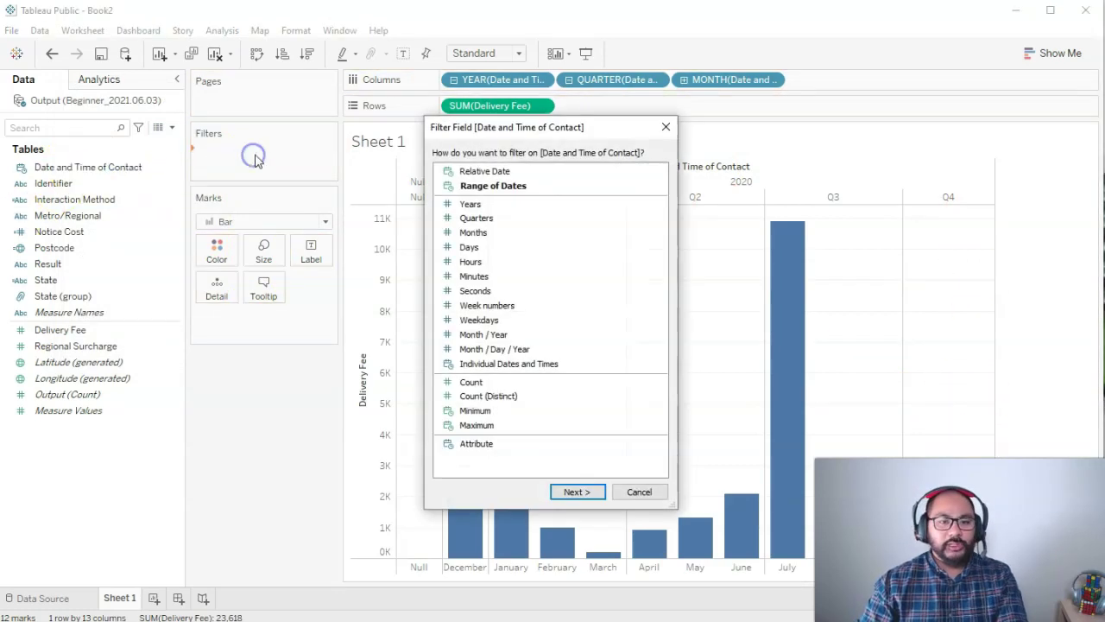
double_click(496, 172)
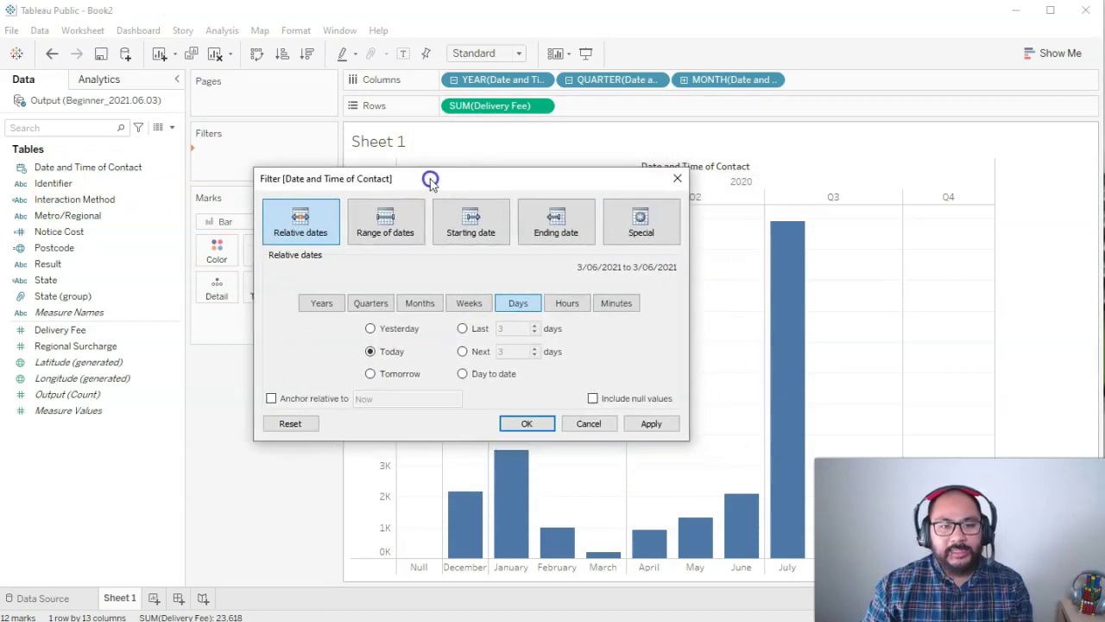
drag(430, 179, 273, 157)
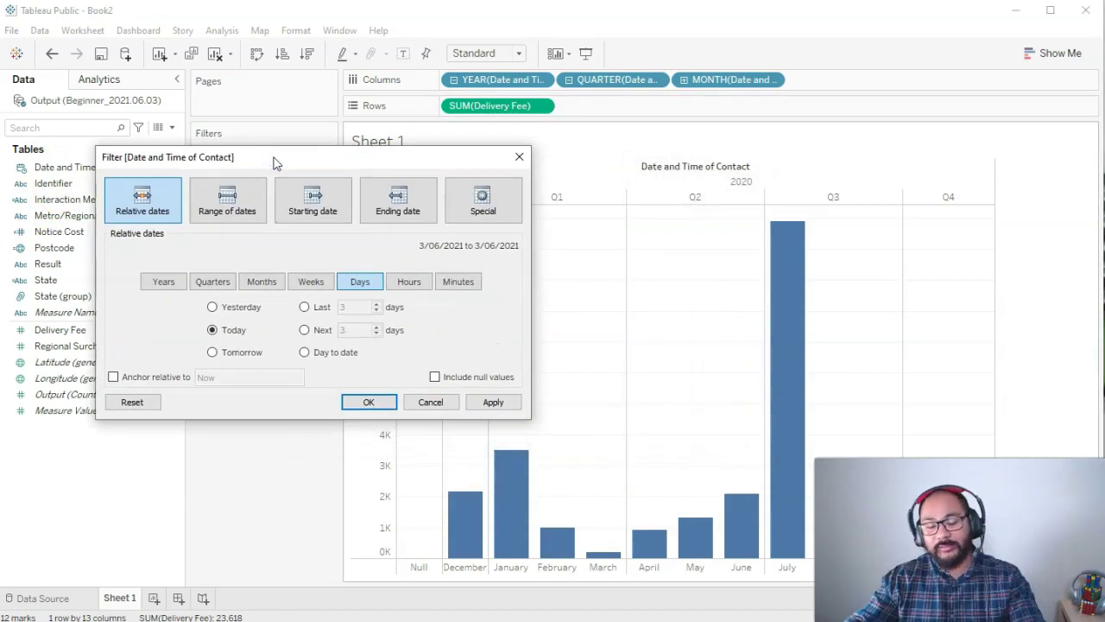
click(136, 379)
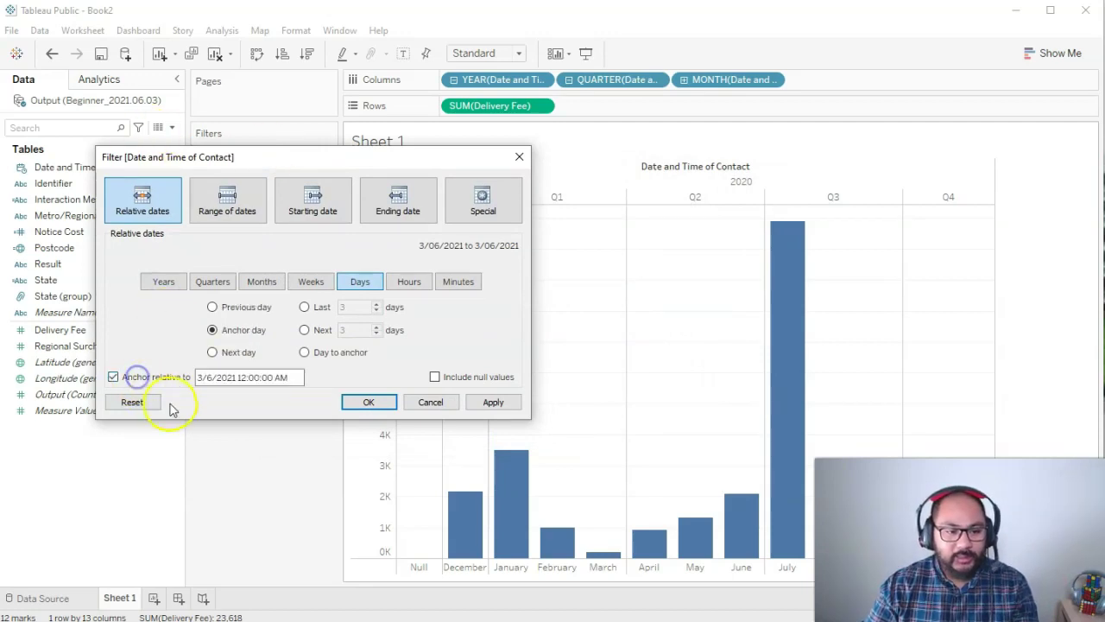
click(216, 380)
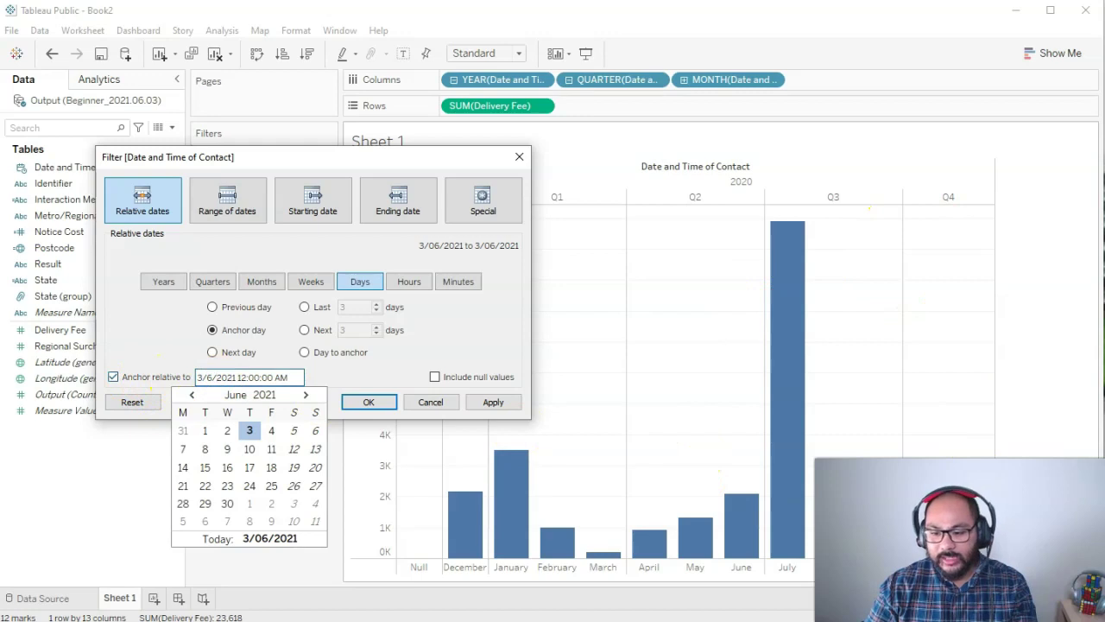
Step: Set the anchor date to 1/11/2020 in the calendar and annotate the period options
click(262, 394)
text(2020)
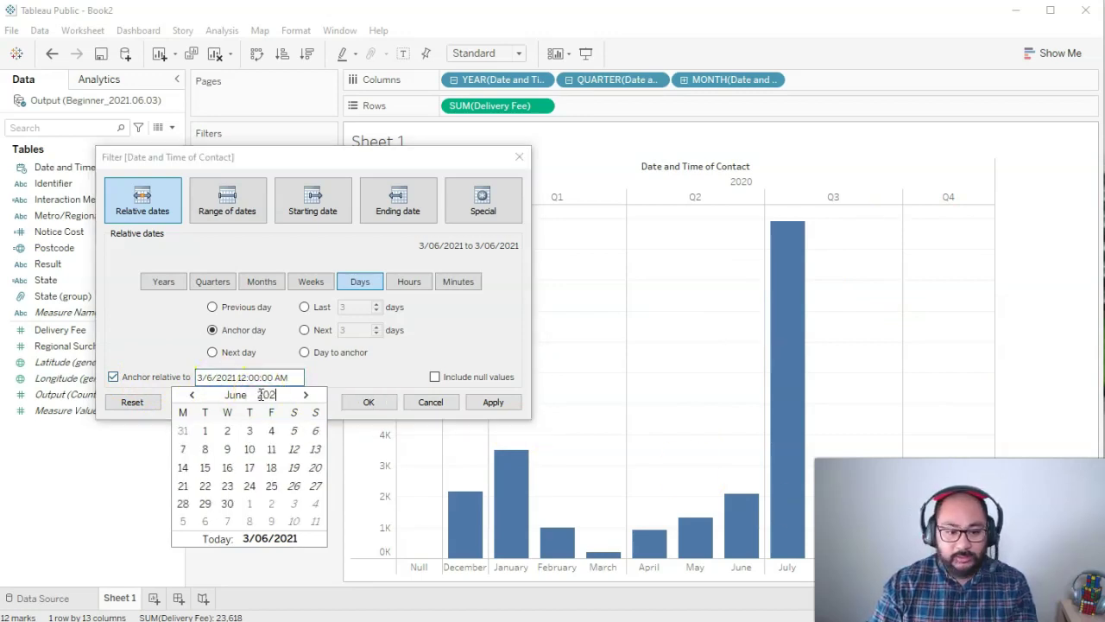
click(233, 395)
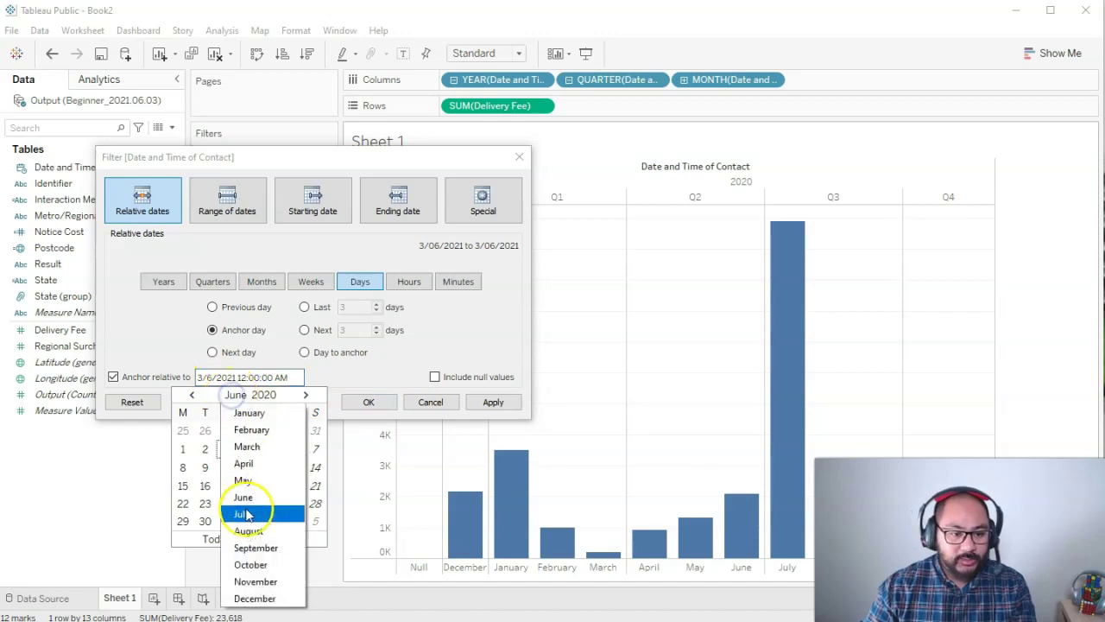
click(256, 581)
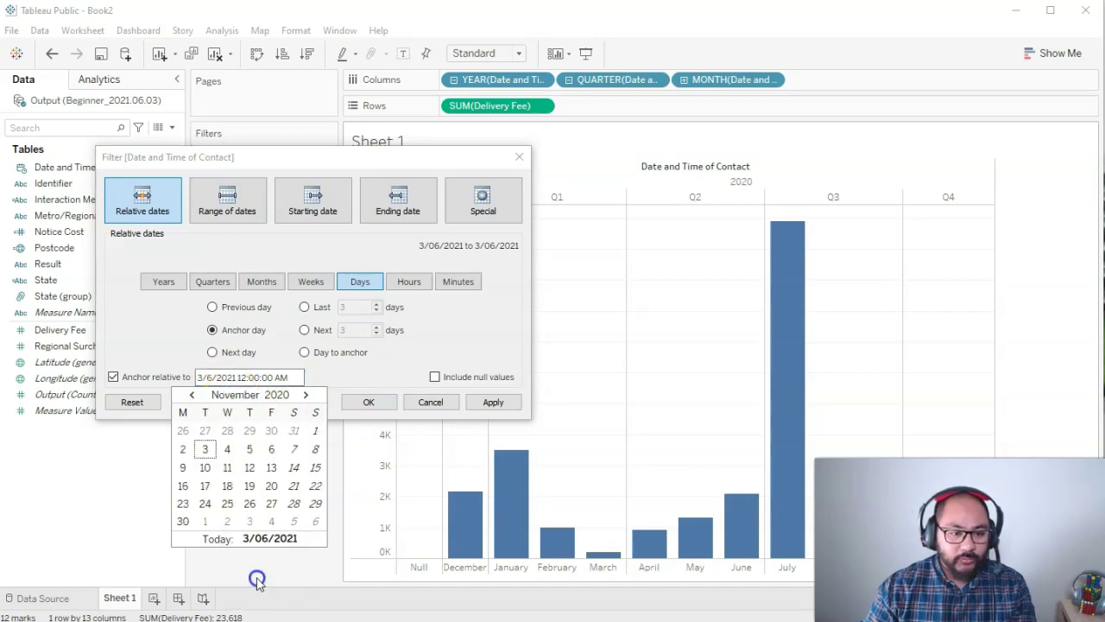
click(315, 432)
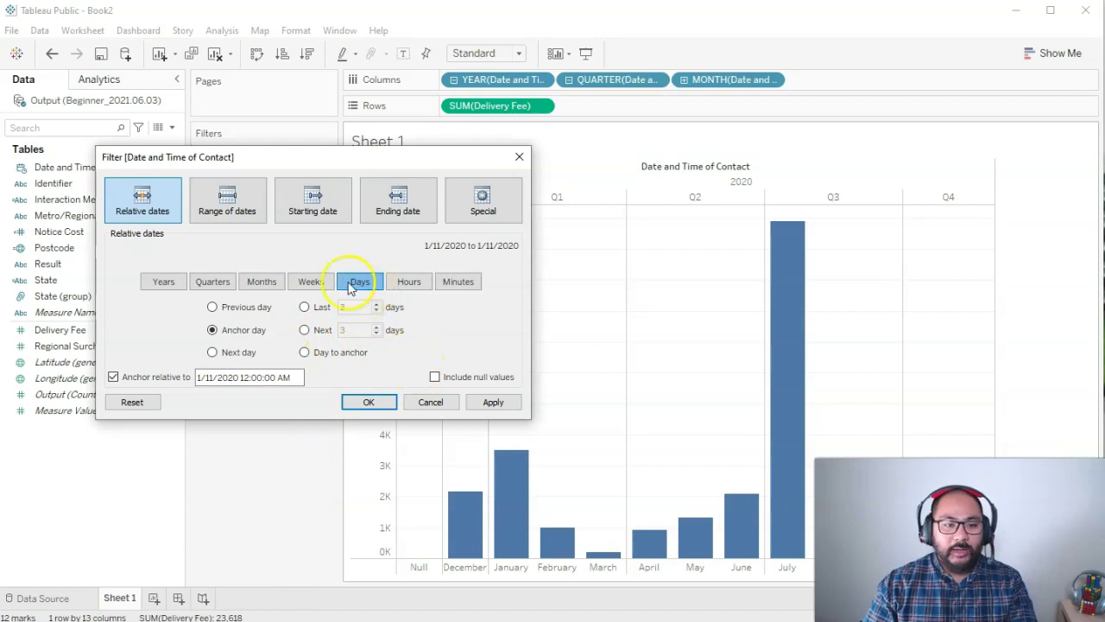
mouse_move(475, 271)
mouse_down()
mouse_move(321, 253)
mouse_move(168, 257)
mouse_move(147, 321)
mouse_move(536, 317)
mouse_move(418, 268)
mouse_move(388, 278)
mouse_up()
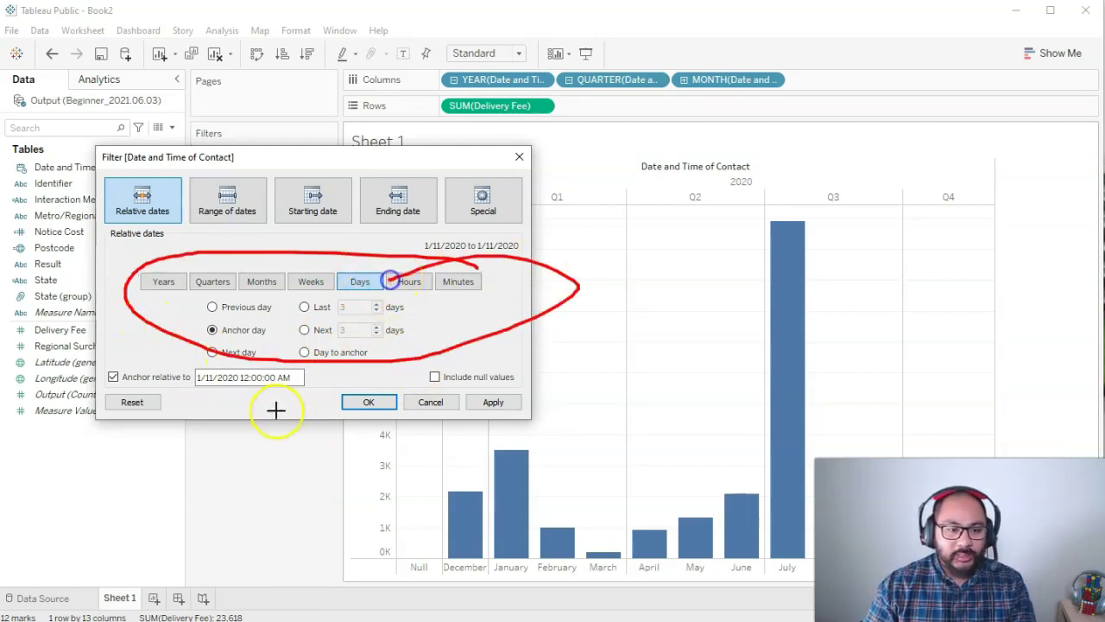
drag(360, 366, 308, 381)
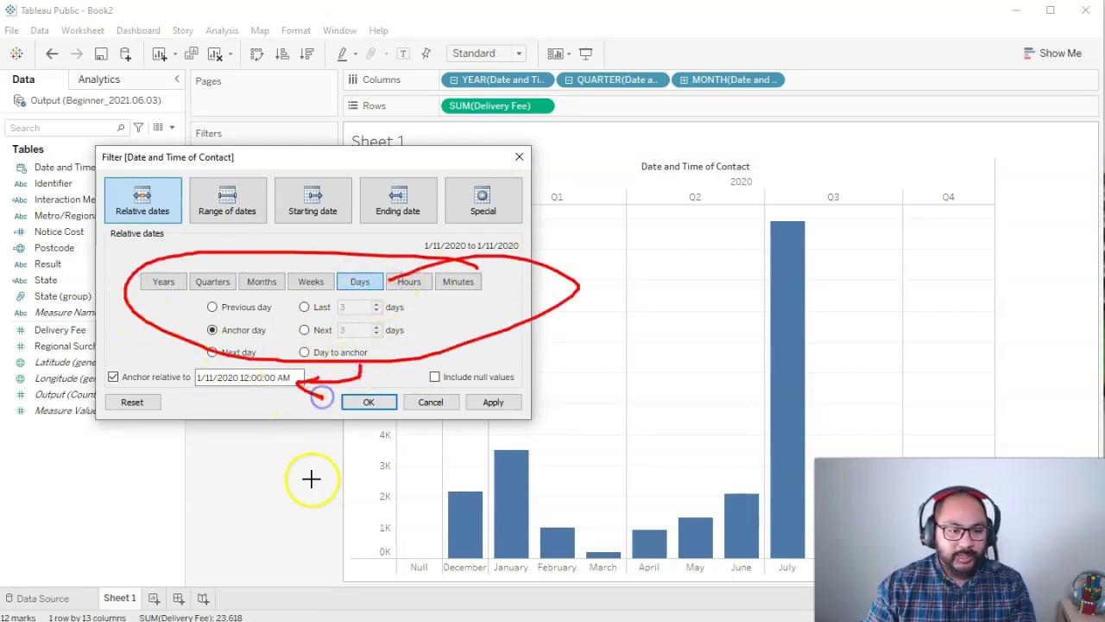
click(211, 377)
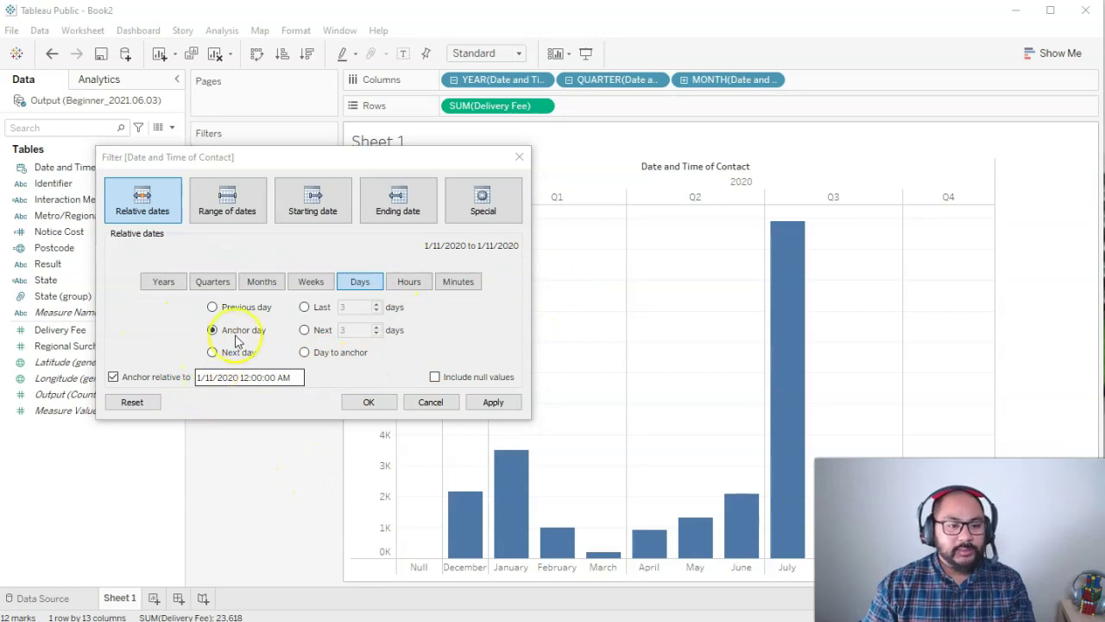
Step: Switch the relative date filter to Months and apply the last 3 months
click(262, 282)
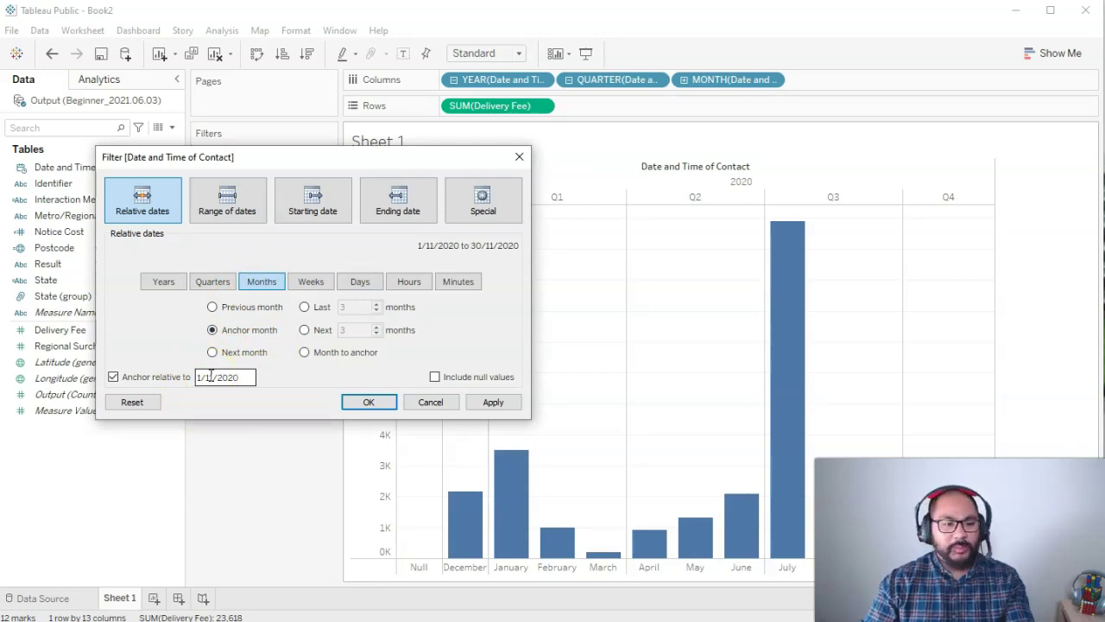
click(305, 307)
click(493, 403)
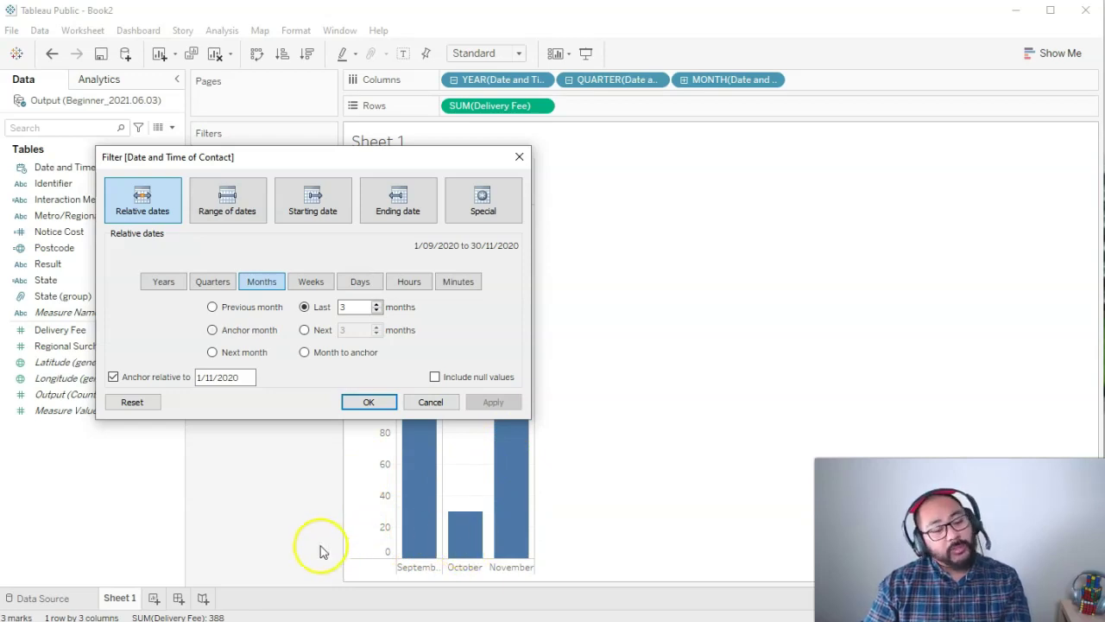
Step: Raise the period to the last 6 months and apply it, showing June–November 2020
drag(386, 161, 343, 95)
click(333, 239)
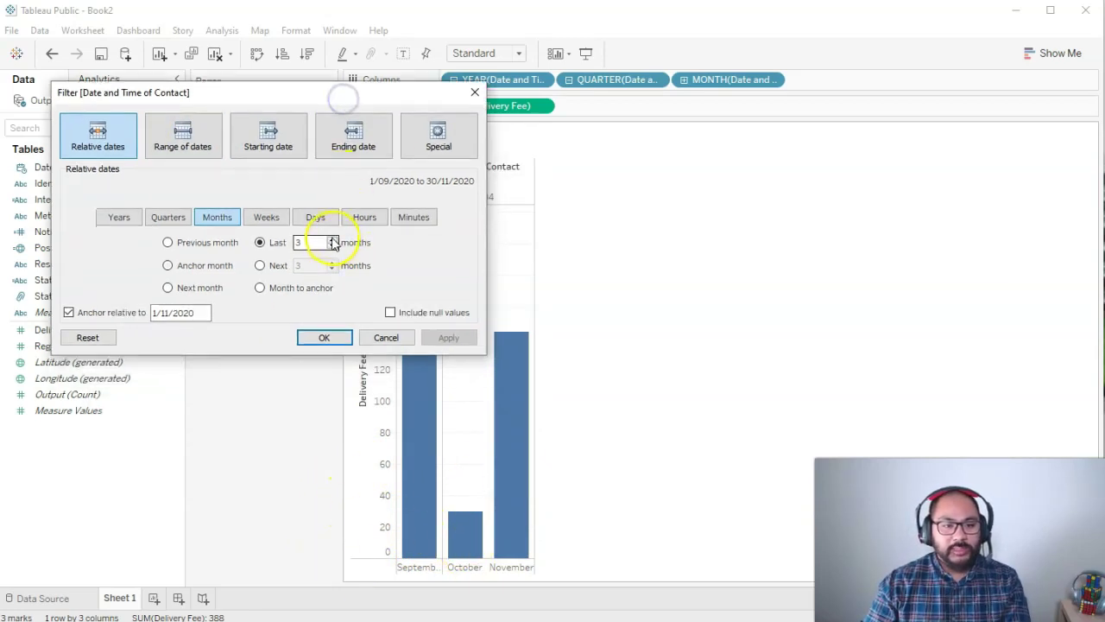
click(332, 239)
click(332, 240)
click(449, 337)
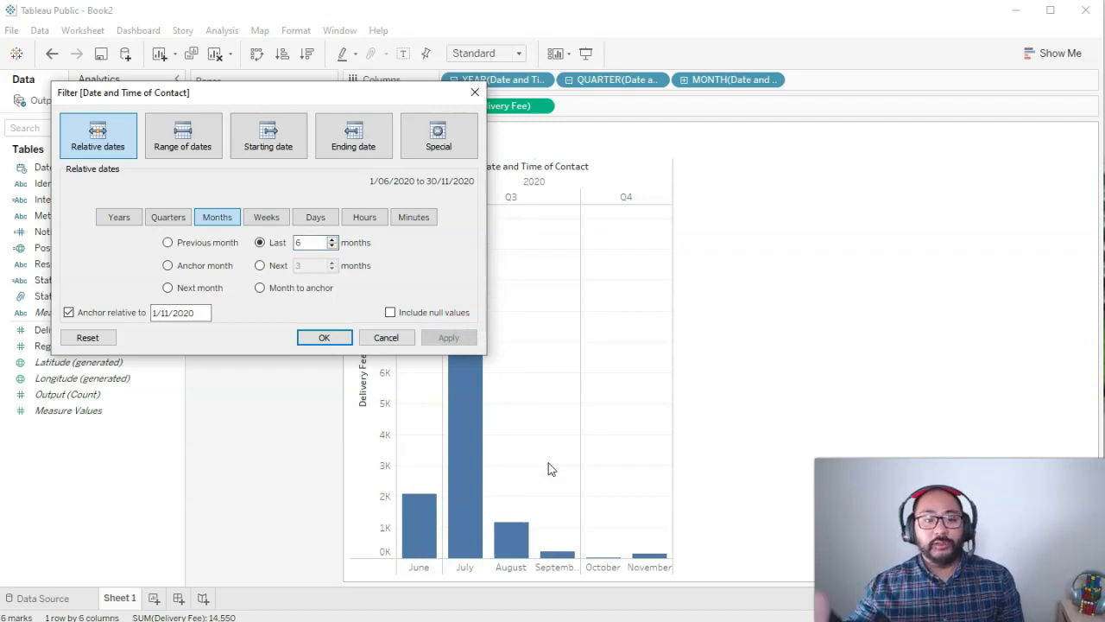
Step: Preview the Weeks, Days, Years (previous, anchor, next year) and Quarters relative-date options
click(269, 217)
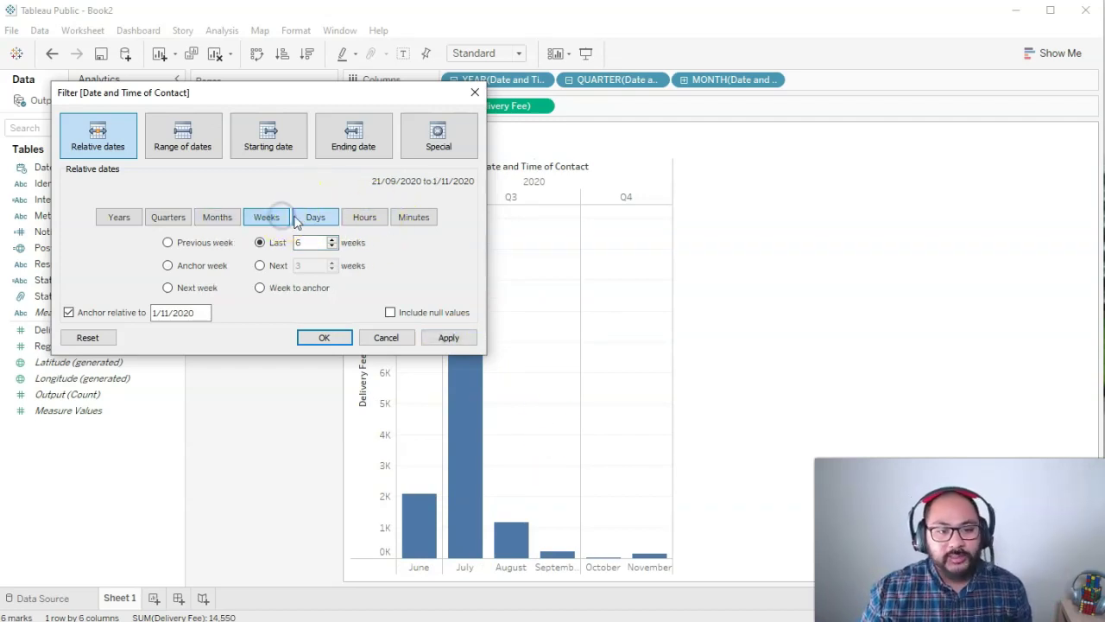
click(307, 218)
click(119, 217)
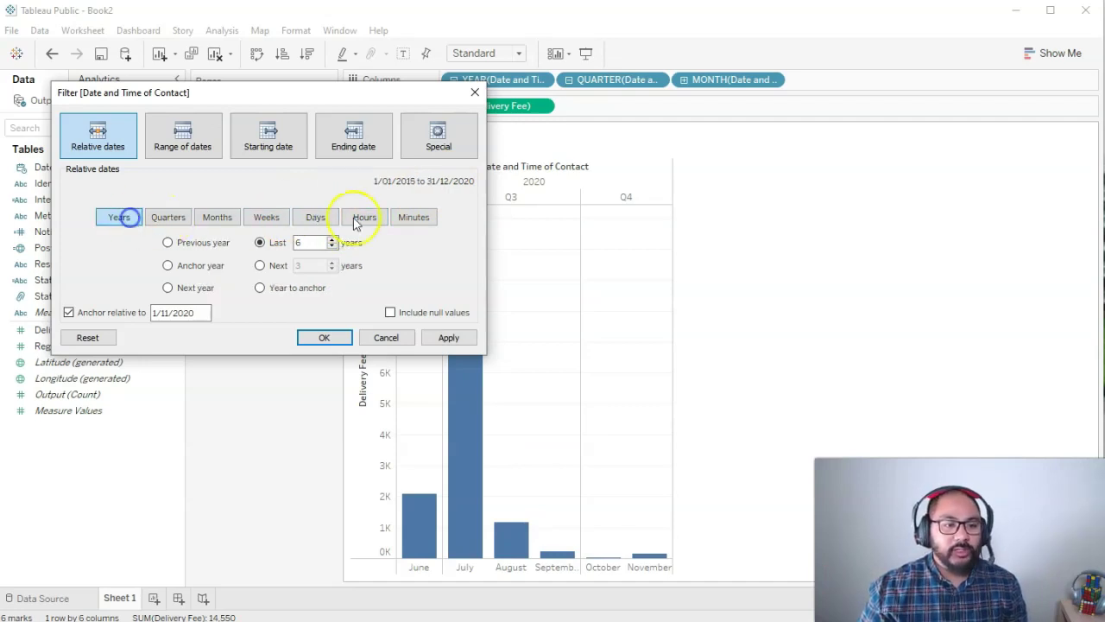
click(177, 243)
click(193, 269)
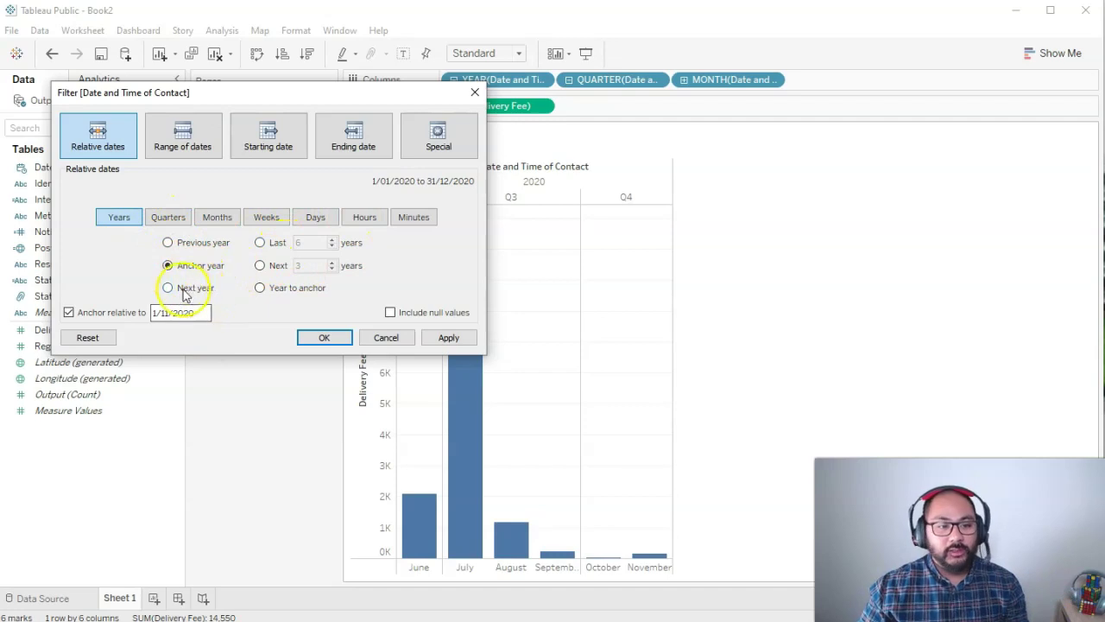
click(186, 290)
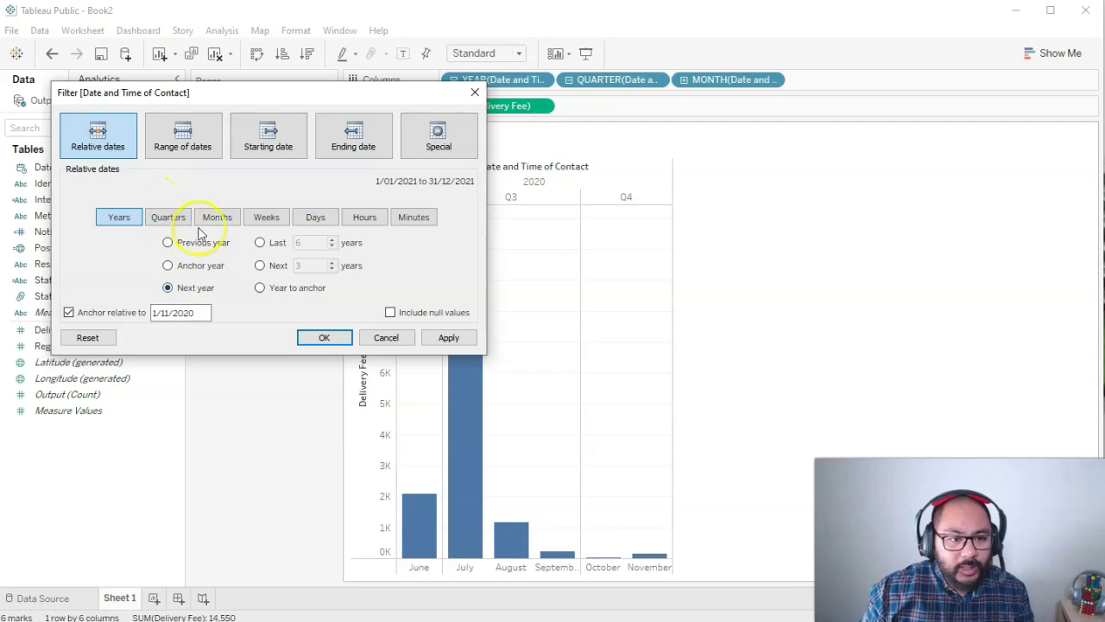
click(169, 225)
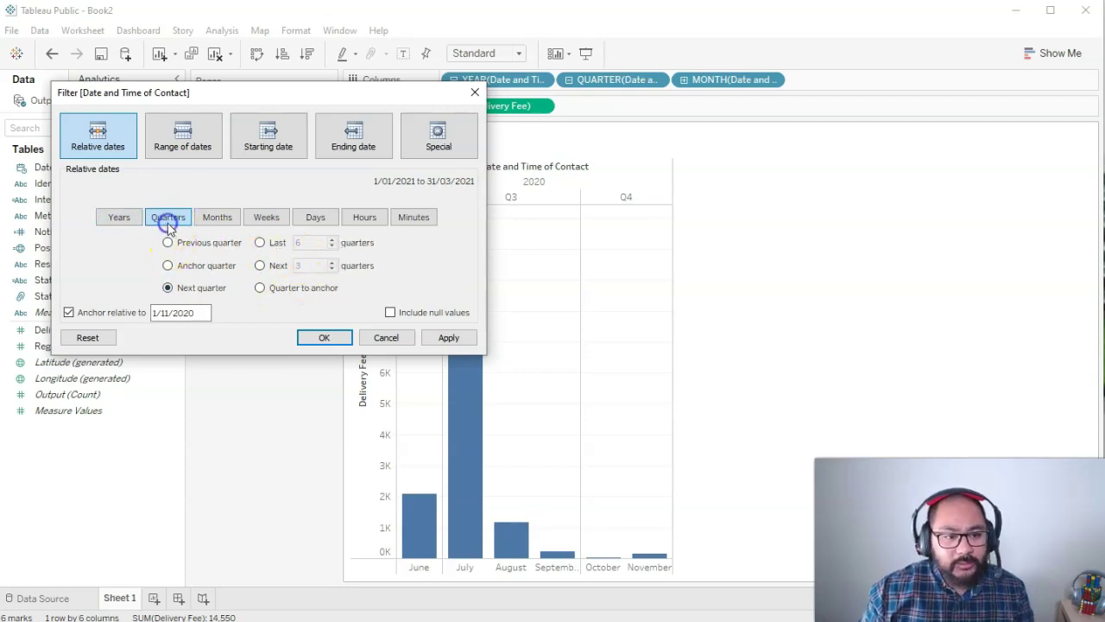
drag(466, 307, 387, 312)
mouse_move(480, 179)
mouse_down()
mouse_move(395, 165)
mouse_move(356, 177)
mouse_move(385, 191)
mouse_move(480, 178)
mouse_up()
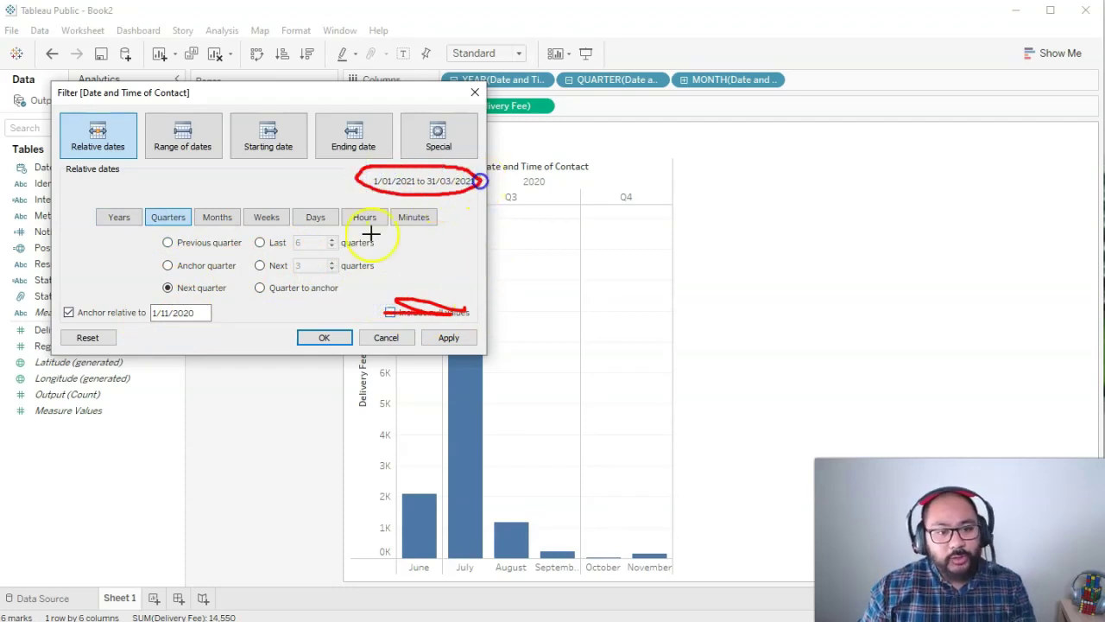
key(Escape)
Step: Return to Months with Last 6 months selected, covering 1/06/2020–30/11/2020
click(218, 217)
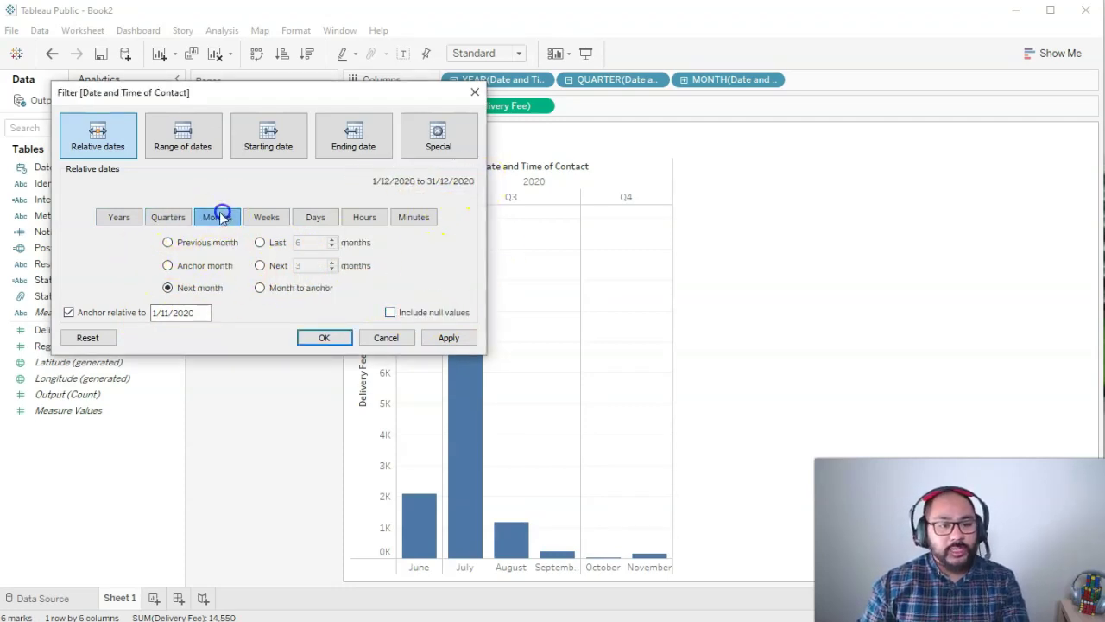
click(277, 245)
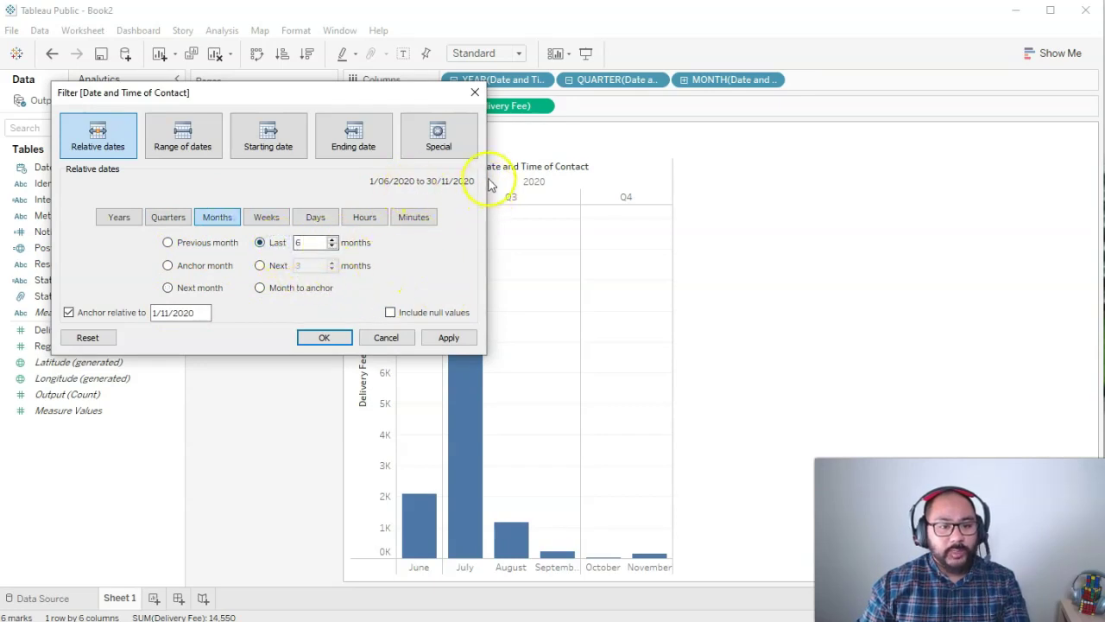
mouse_move(482, 175)
mouse_down()
mouse_move(361, 172)
mouse_move(374, 187)
mouse_move(455, 199)
mouse_up()
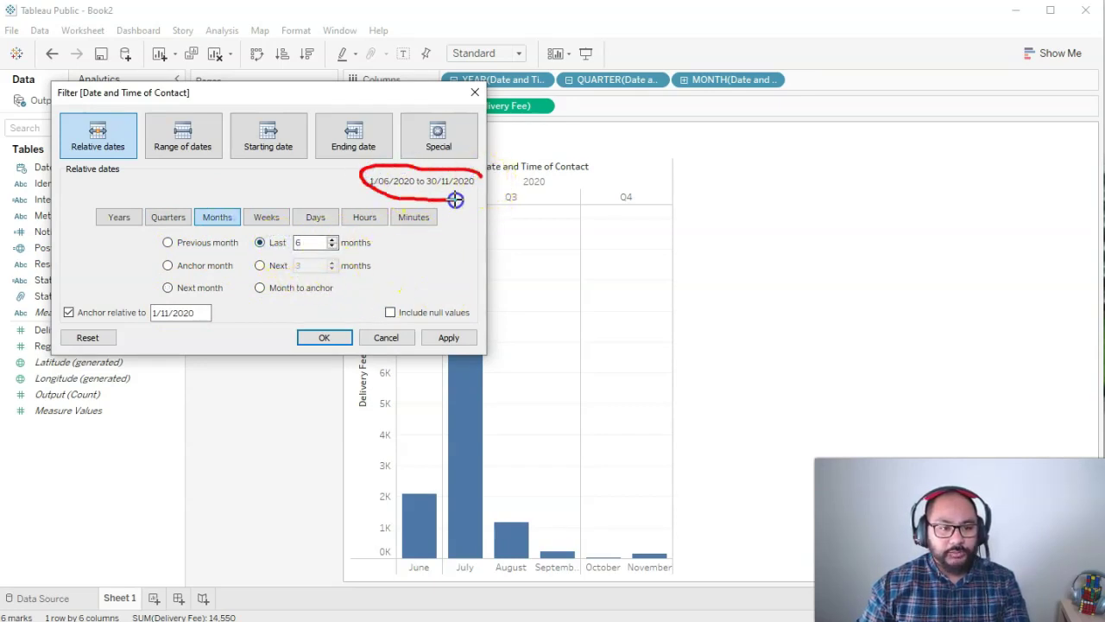
key(Escape)
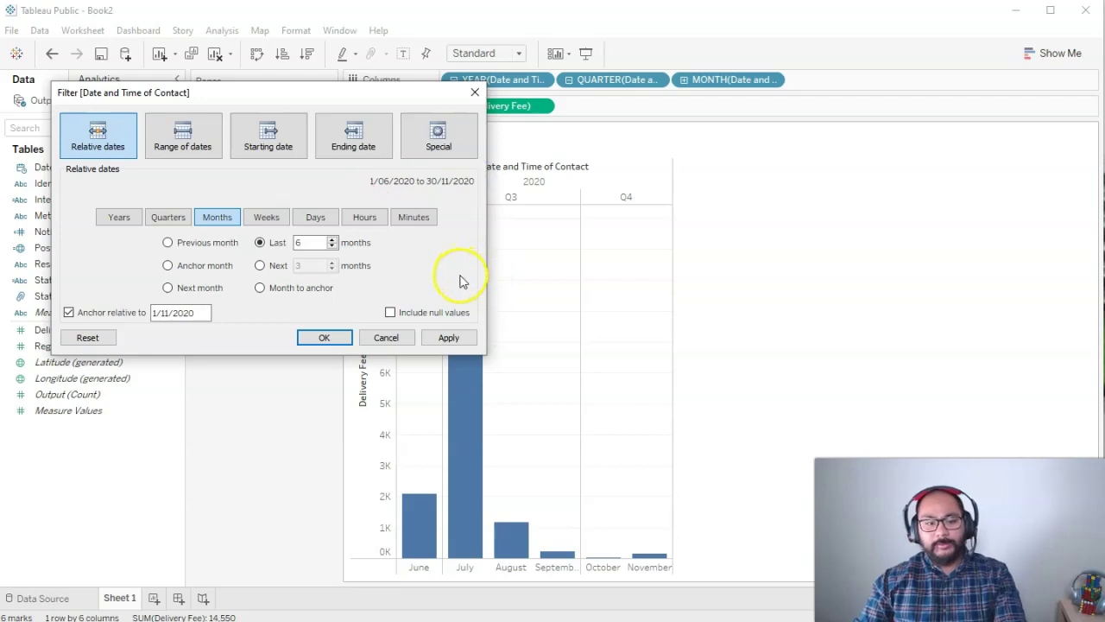
Step: Confirm the last-6-months filter and narrow the shelves pane to give the chart more room
click(340, 338)
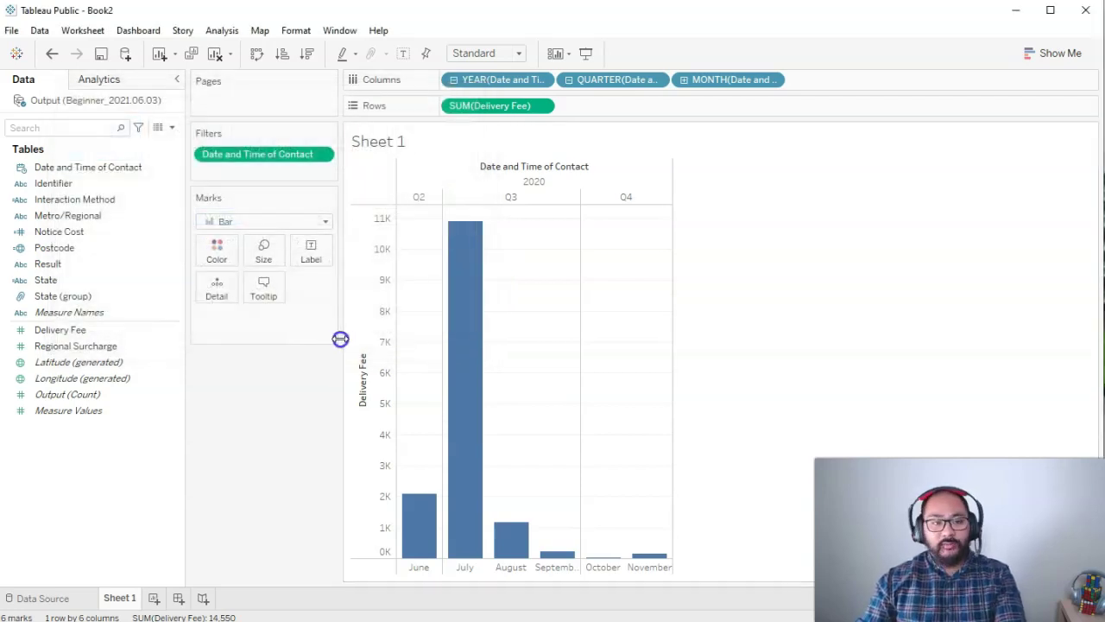
mouse_move(340, 339)
mouse_down()
mouse_move(308, 340)
mouse_move(332, 341)
mouse_up()
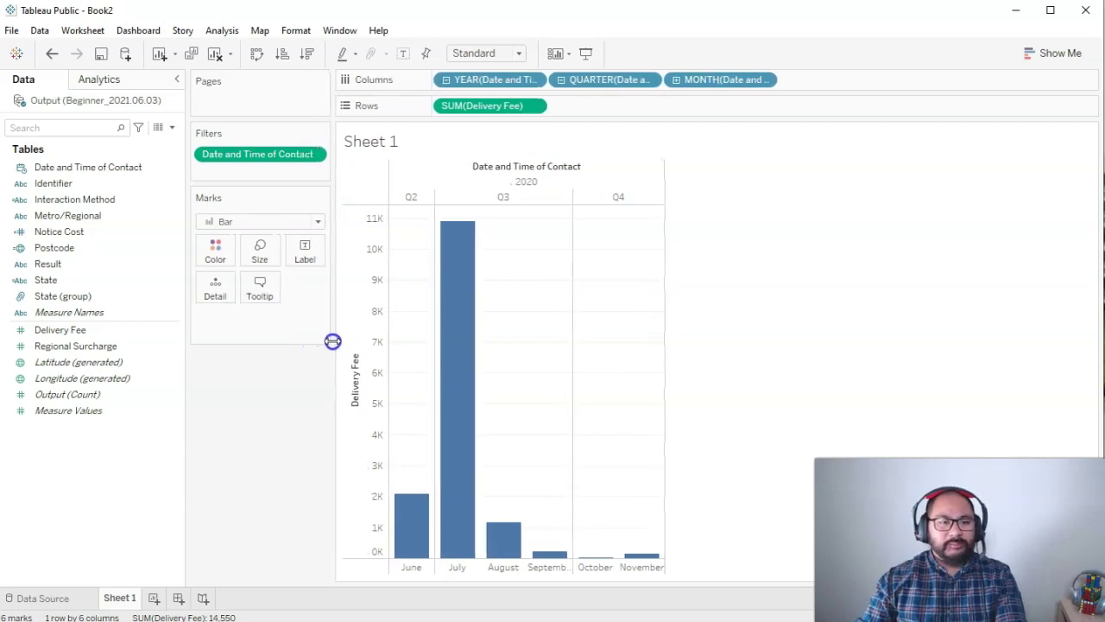